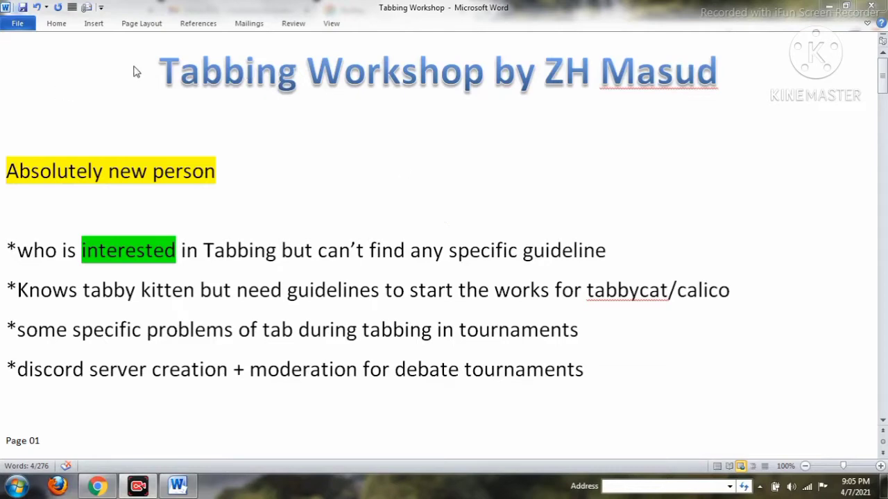
Bring the workshop document forward and highlight the presenter's name in the title.
{"action": "left_click", "coordinate": [548, 74]}
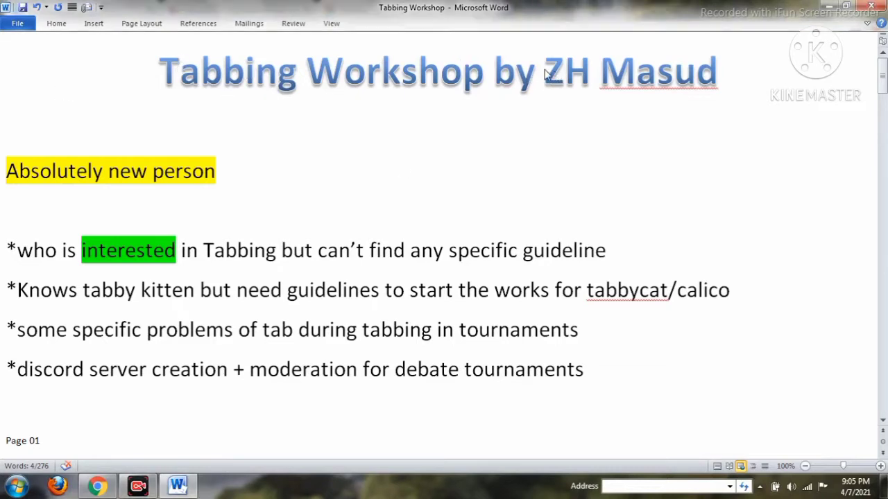
{"action": "left_click_drag", "start_coordinate": [555, 74], "coordinate": [701, 78]}
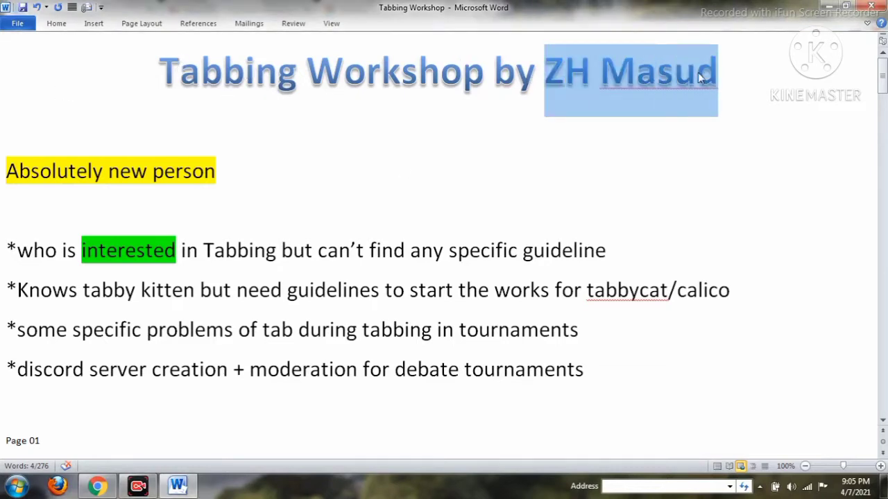
{"action": "left_click", "coordinate": [732, 138]}
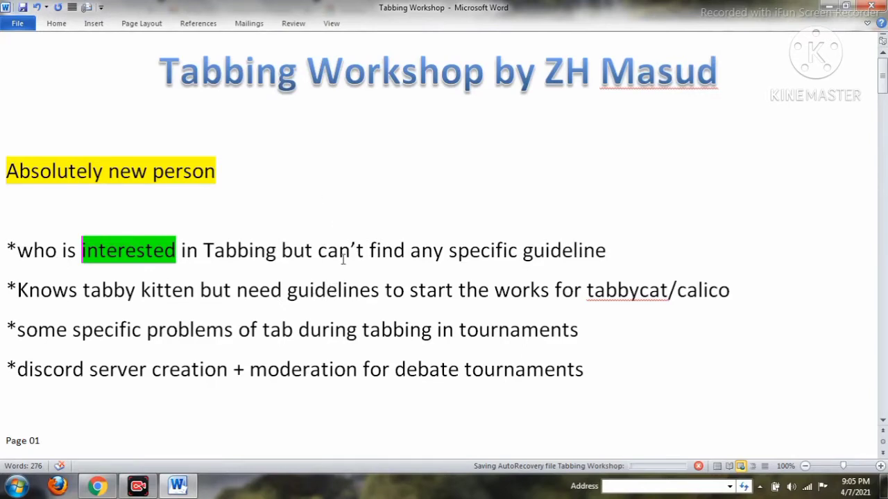
Highlight 'Knows tabby kitten' and 'guidelines' in the intro bullets.
{"action": "left_click", "coordinate": [343, 258]}
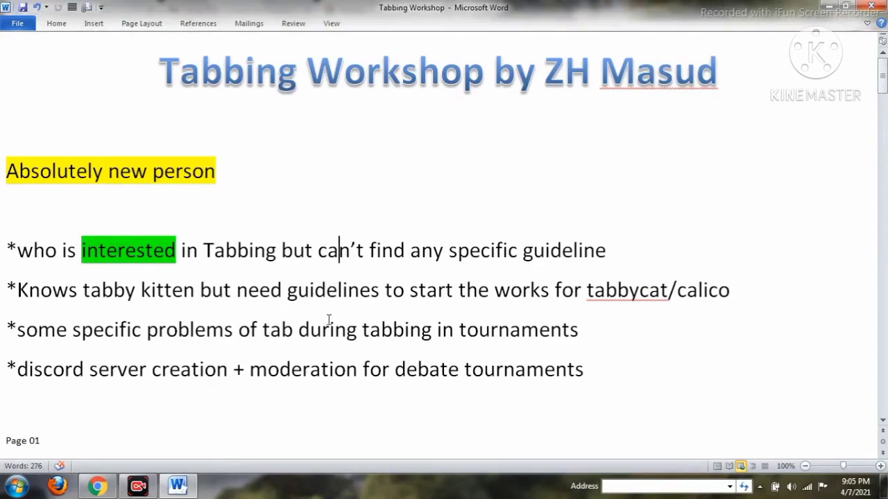
{"action": "left_click", "coordinate": [225, 327]}
{"action": "left_click_drag", "start_coordinate": [38, 295], "coordinate": [198, 295]}
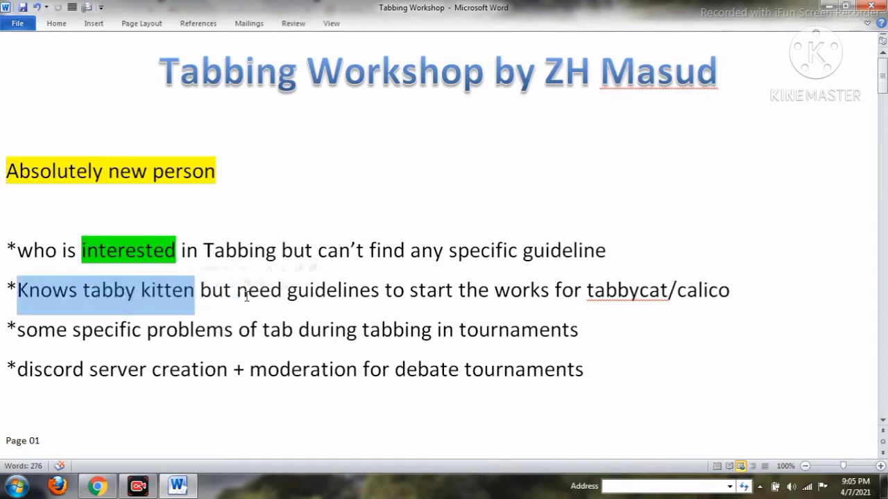
{"action": "left_click_drag", "start_coordinate": [287, 295], "coordinate": [394, 298]}
{"action": "left_click", "coordinate": [521, 329]}
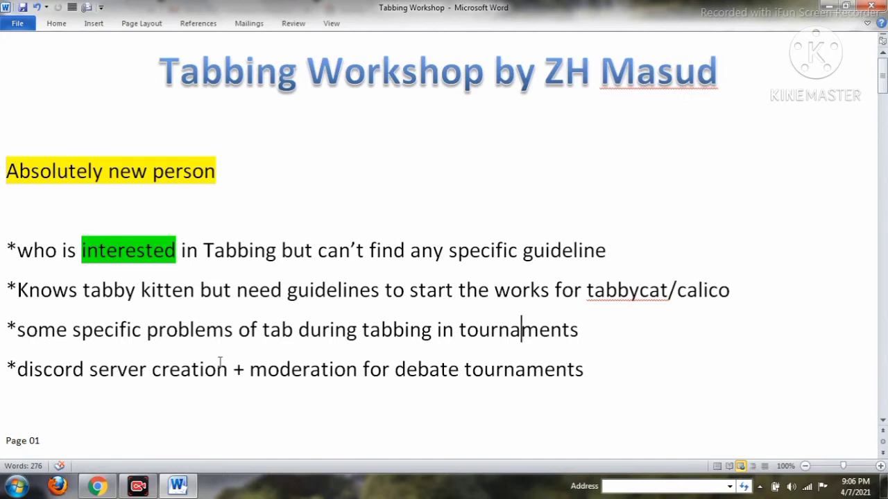
Emphasise the discord server creation and moderation for debate tournaments bullet.
{"action": "left_click_drag", "start_coordinate": [17, 371], "coordinate": [559, 371]}
{"action": "left_click", "coordinate": [249, 371]}
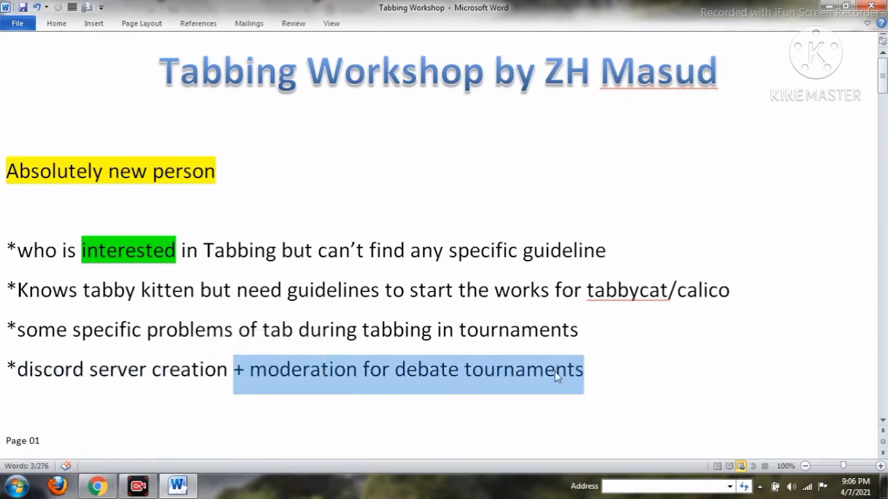
{"action": "left_click", "coordinate": [400, 416]}
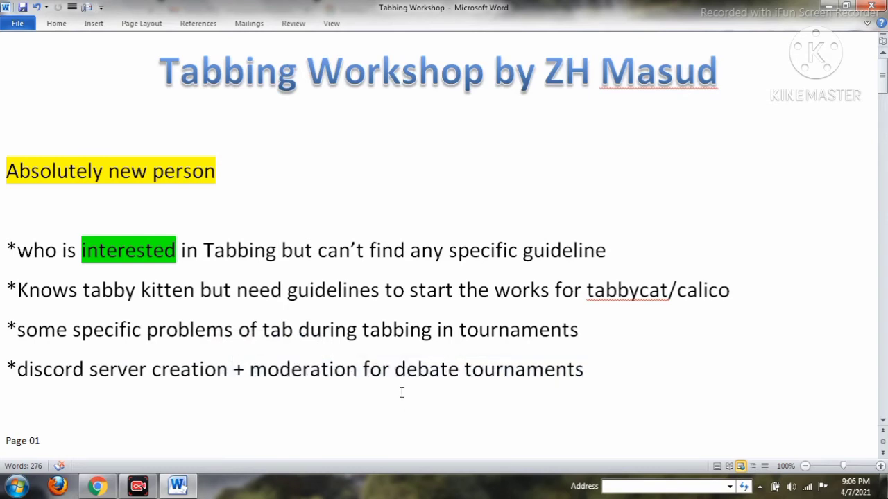
{"action": "left_click", "coordinate": [97, 486]}
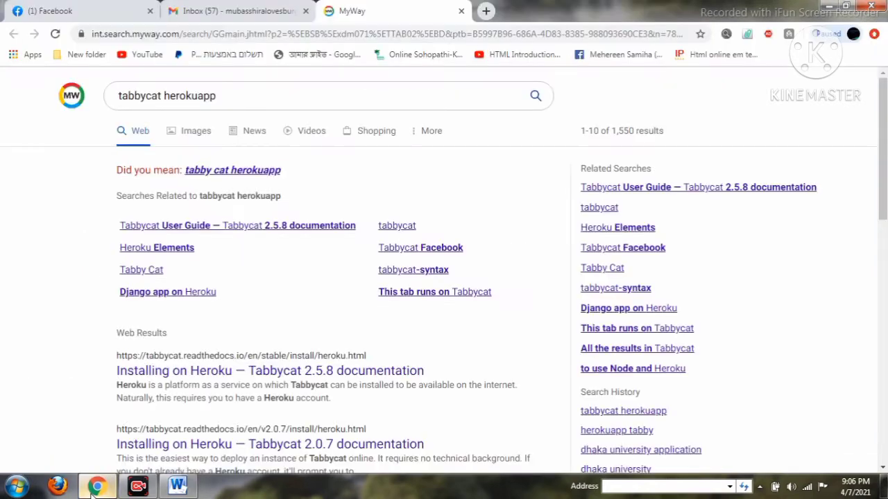
{"action": "left_click", "coordinate": [177, 486]}
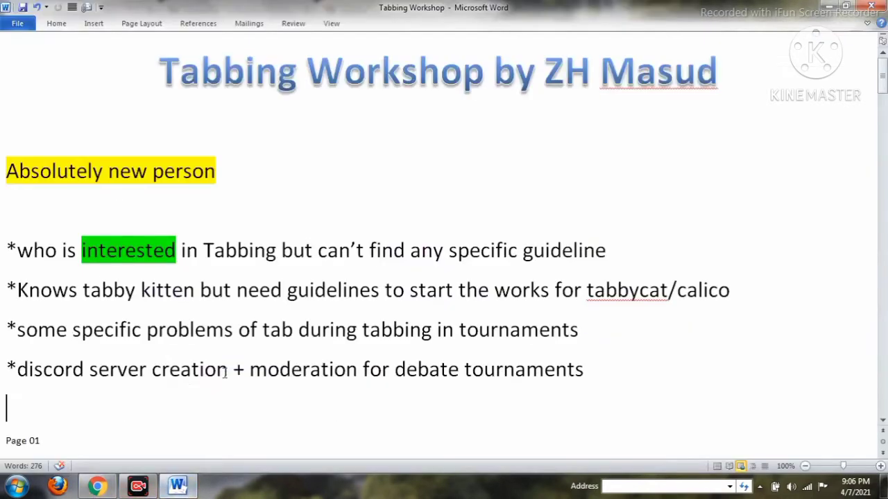
{"action": "scroll", "coordinate": [224, 371], "scroll_direction": "down", "scroll_amount": 5}
{"action": "scroll", "coordinate": [224, 374], "scroll_direction": "down", "scroll_amount": 4}
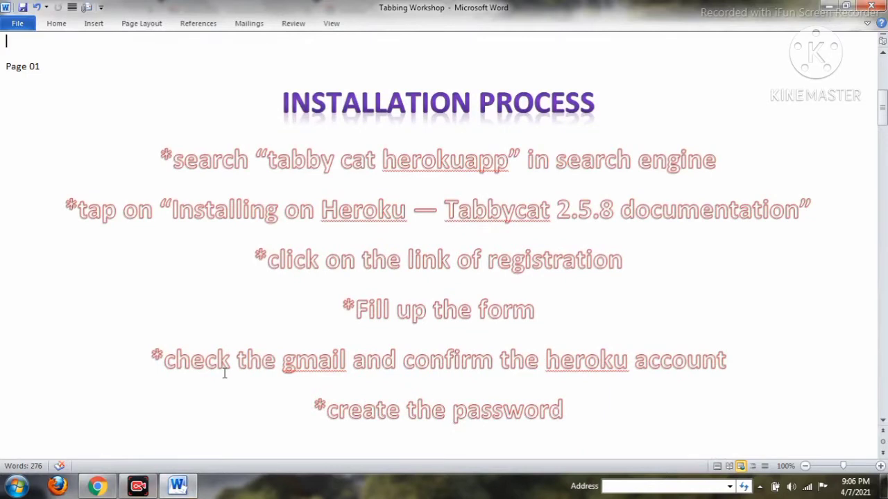
{"action": "scroll", "coordinate": [224, 375], "scroll_direction": "down", "scroll_amount": 1}
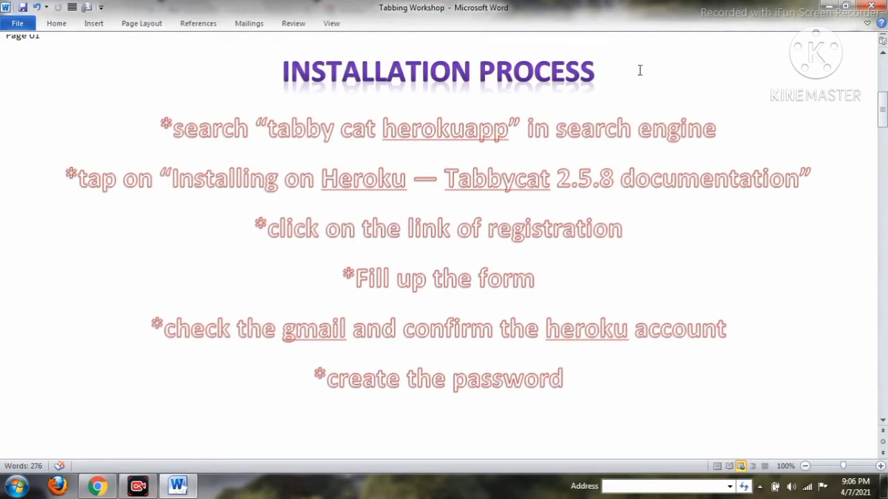
{"action": "left_click", "coordinate": [97, 486]}
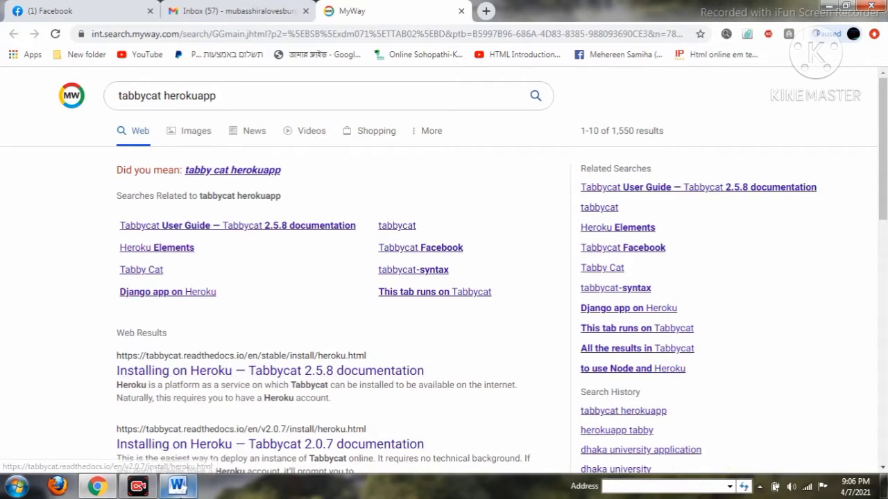
Highlight the Installing on Heroku step, open the Tabbycat 2.5.8 docs result, and close the MyWay tab.
{"action": "left_click", "coordinate": [178, 485]}
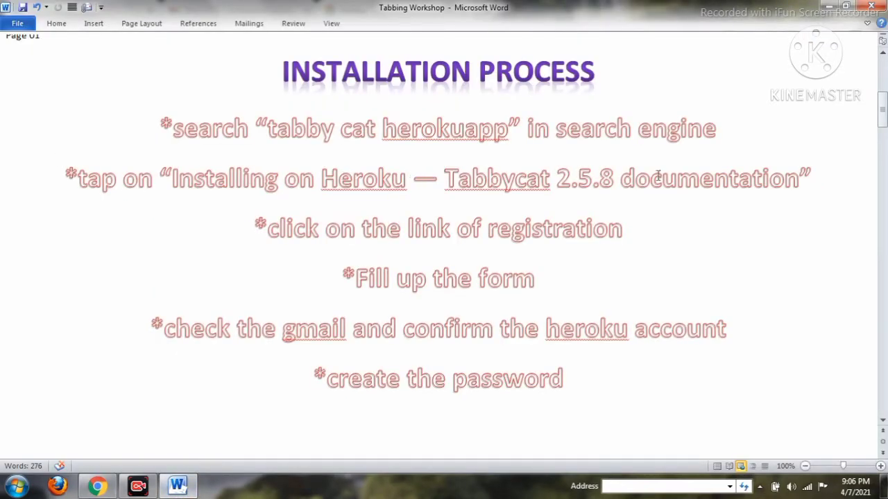
{"action": "left_click_drag", "start_coordinate": [813, 180], "coordinate": [162, 189]}
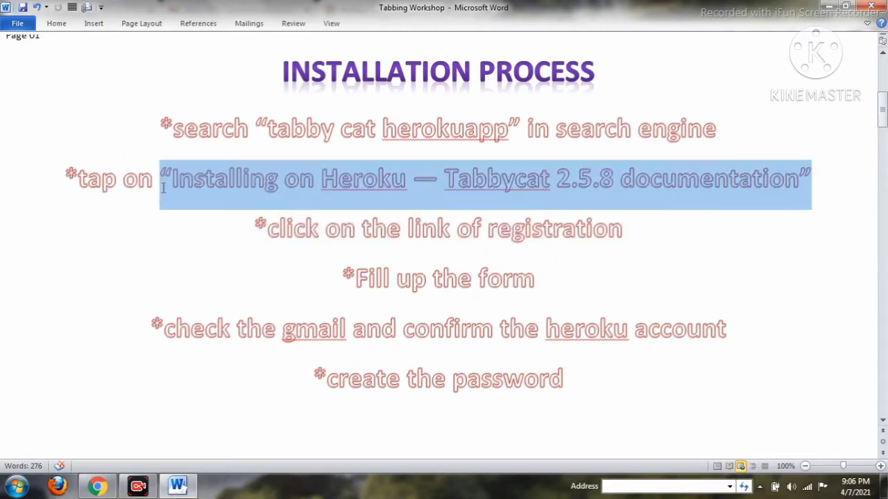
{"action": "left_click", "coordinate": [109, 486]}
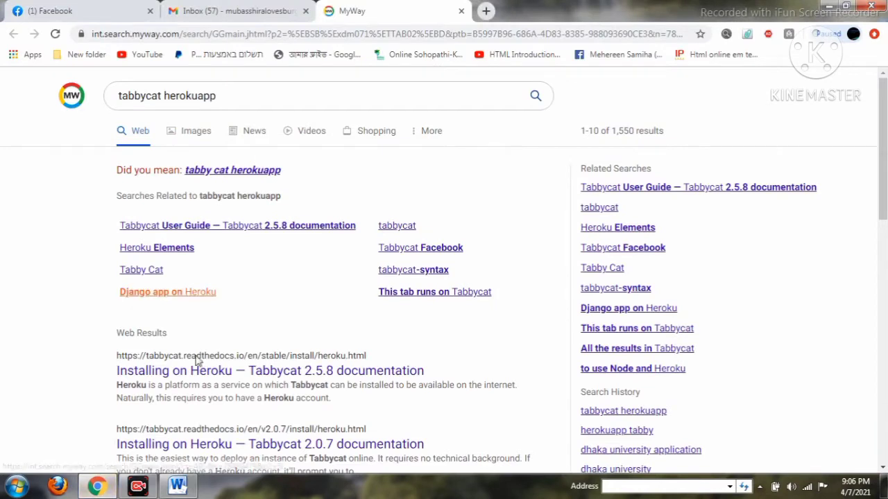
{"action": "left_click", "coordinate": [236, 378]}
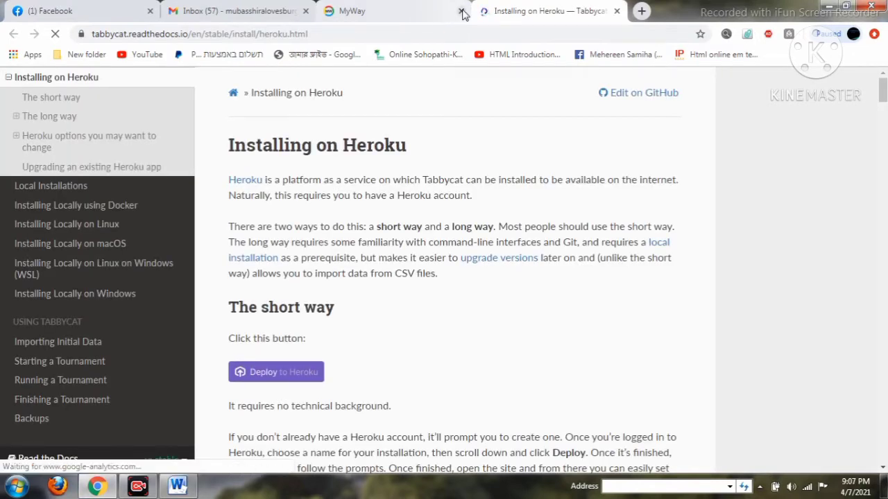
{"action": "left_click", "coordinate": [458, 12]}
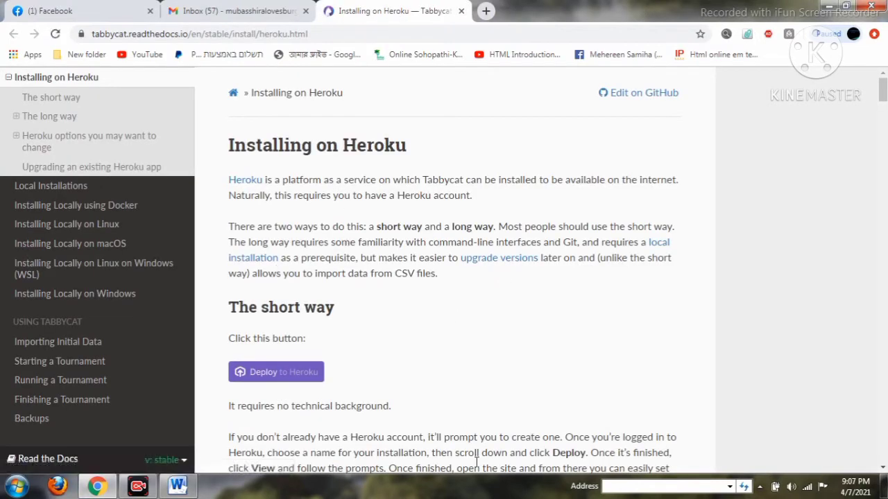
{"action": "left_click", "coordinate": [177, 487]}
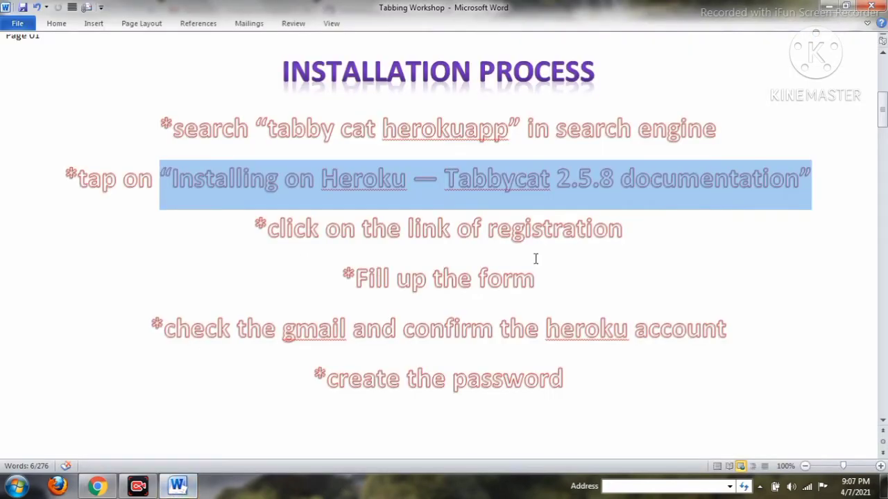
Highlight the 'click on the link of registration' line, then bring up the Tabbycat docs page.
{"action": "left_click_drag", "start_coordinate": [621, 234], "coordinate": [312, 255]}
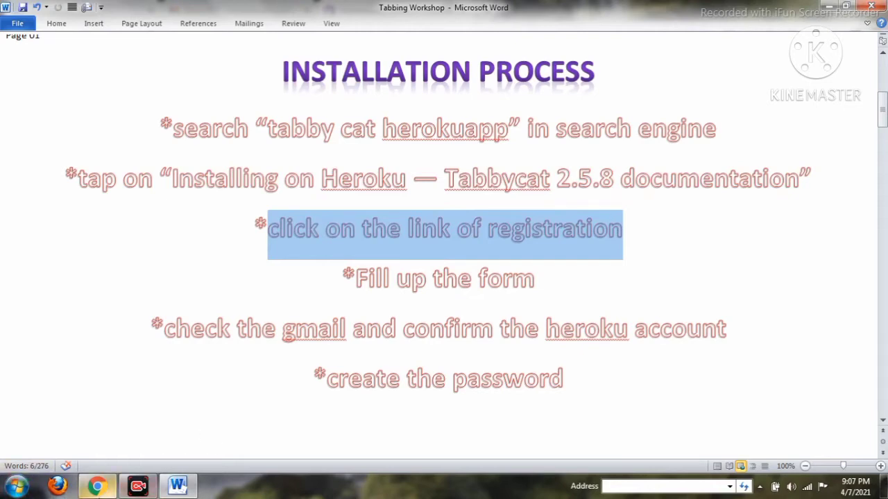
{"action": "left_click", "coordinate": [98, 486]}
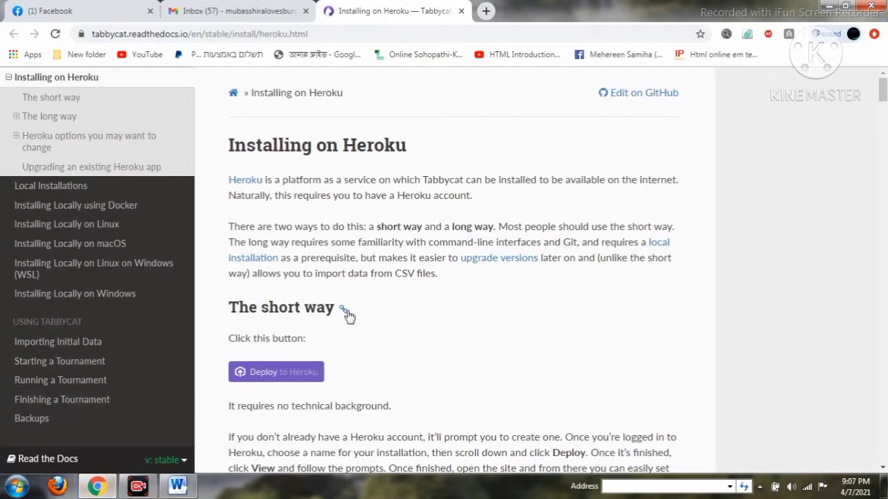
Point out the Deploy to Heroku option and The short way instructions.
{"action": "left_click_drag", "start_coordinate": [344, 310], "coordinate": [443, 282]}
{"action": "left_click_drag", "start_coordinate": [370, 337], "coordinate": [399, 369]}
{"action": "left_click", "coordinate": [399, 369]}
{"action": "scroll", "coordinate": [367, 330], "scroll_direction": "down", "scroll_amount": 2}
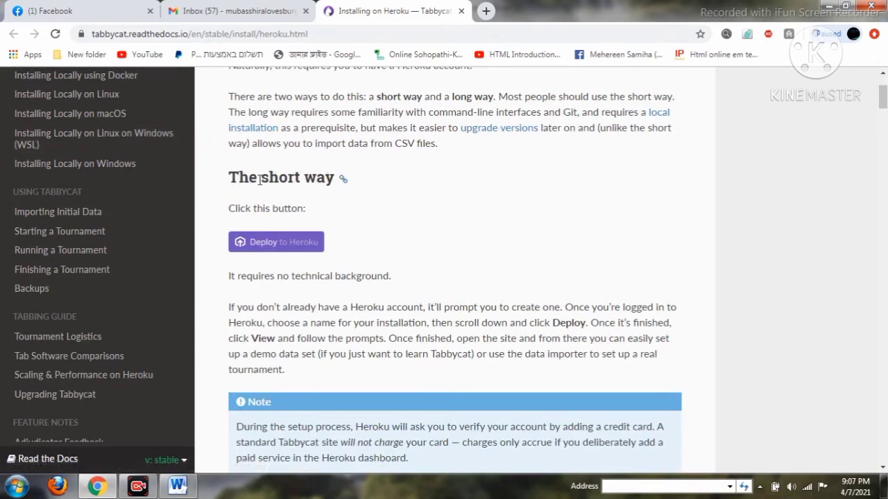
{"action": "left_click_drag", "start_coordinate": [234, 179], "coordinate": [354, 203]}
{"action": "left_click", "coordinate": [381, 235]}
Highlight the 'Use this link to set up a Tabbykitten site' link.
{"action": "scroll", "coordinate": [379, 260], "scroll_direction": "down", "scroll_amount": 3}
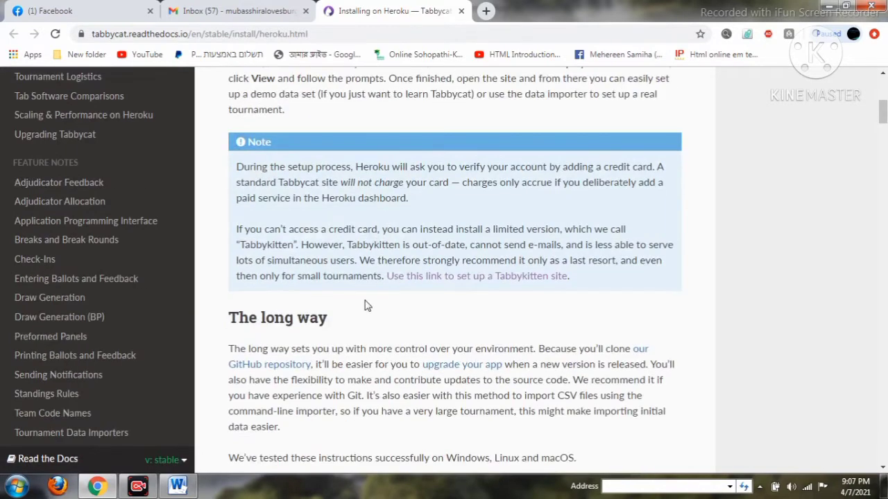
{"action": "left_click_drag", "start_coordinate": [385, 276], "coordinate": [658, 301]}
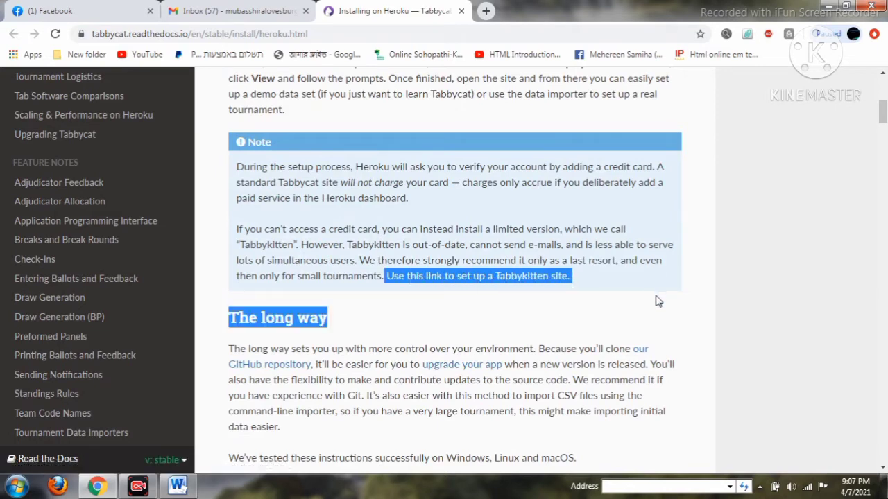
{"action": "left_click", "coordinate": [626, 261]}
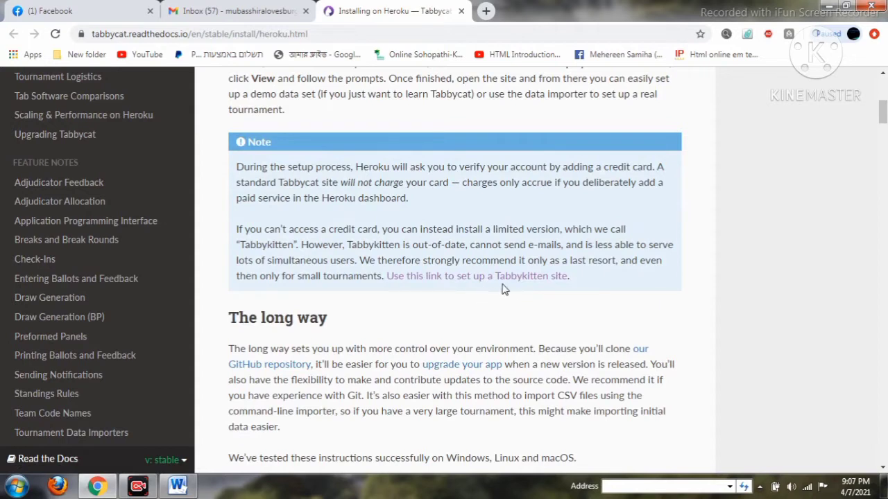
{"action": "left_click_drag", "start_coordinate": [495, 276], "coordinate": [571, 281]}
{"action": "left_click", "coordinate": [432, 331]}
Scroll through the rest of the page and return to the short way Note box.
{"action": "scroll", "coordinate": [432, 331], "scroll_direction": "down", "scroll_amount": 15}
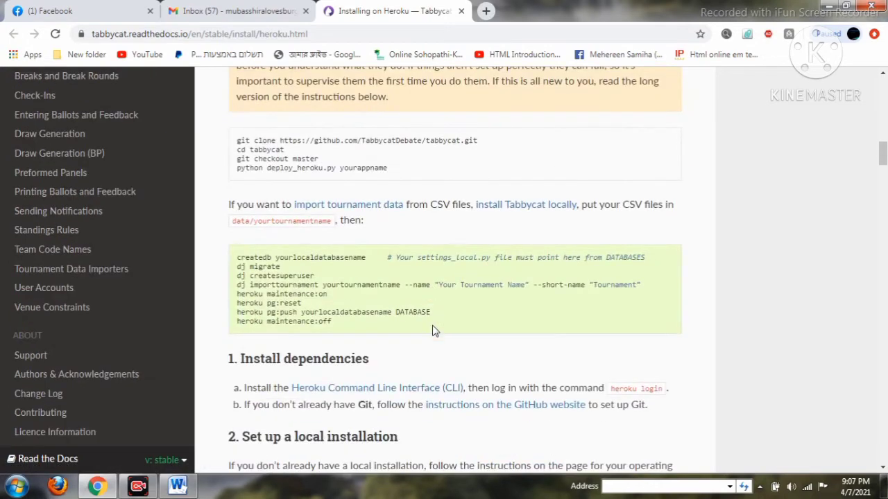
{"action": "scroll", "coordinate": [432, 331], "scroll_direction": "down", "scroll_amount": 15}
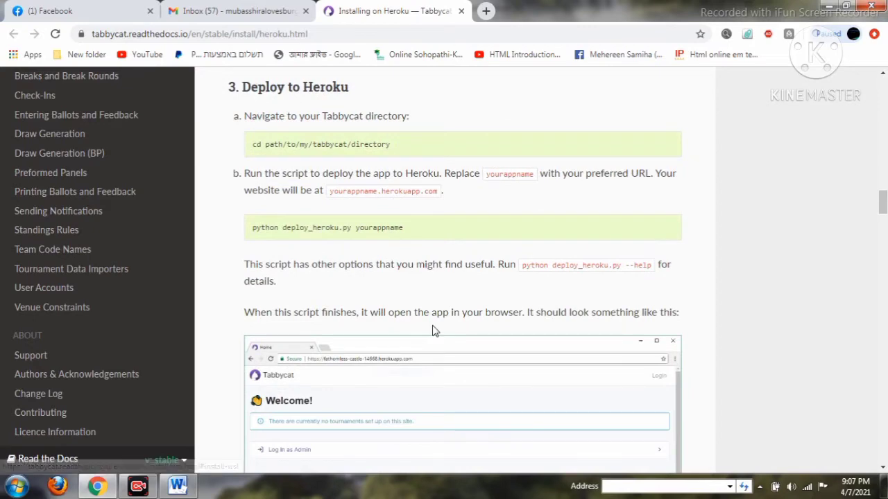
{"action": "scroll", "coordinate": [432, 325], "scroll_direction": "down", "scroll_amount": 6}
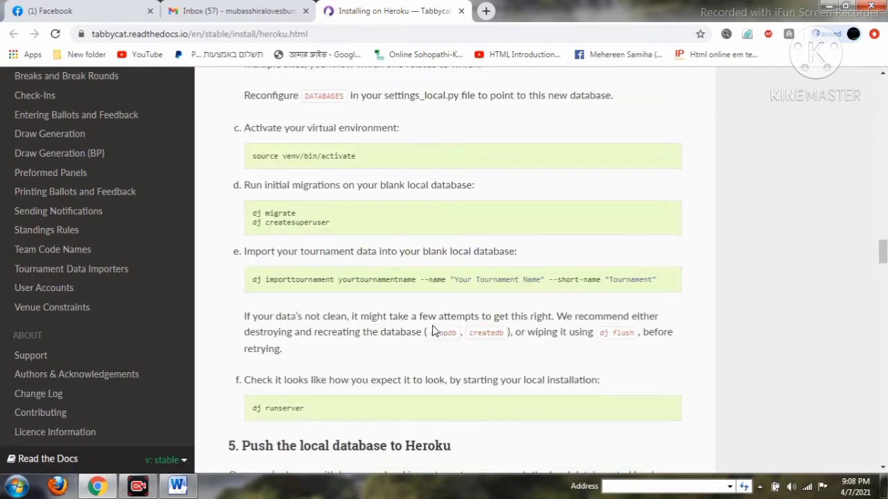
{"action": "scroll", "coordinate": [432, 331], "scroll_direction": "down", "scroll_amount": 13}
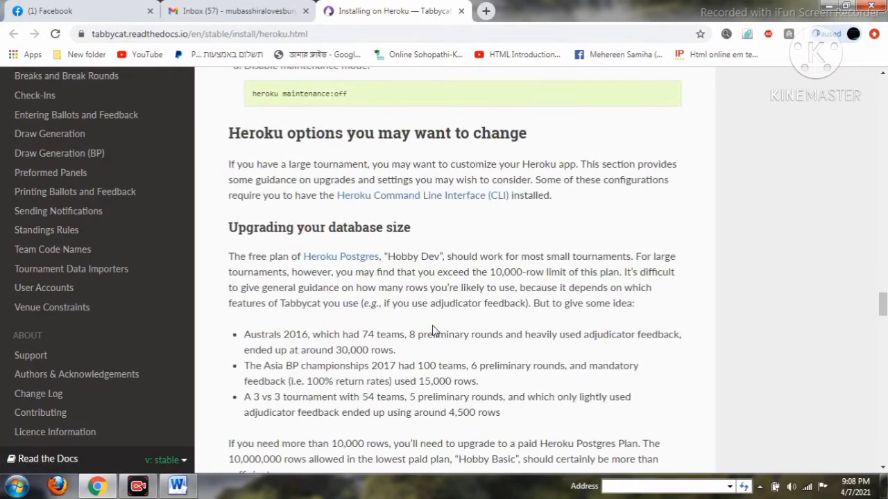
{"action": "scroll", "coordinate": [432, 331], "scroll_direction": "up", "scroll_amount": 8}
{"action": "scroll", "coordinate": [432, 330], "scroll_direction": "up", "scroll_amount": 20}
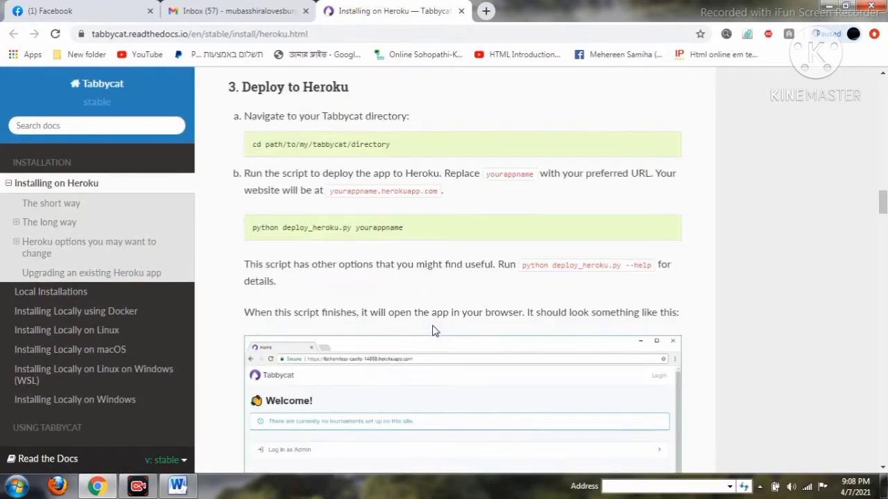
{"action": "scroll", "coordinate": [432, 331], "scroll_direction": "up", "scroll_amount": 20}
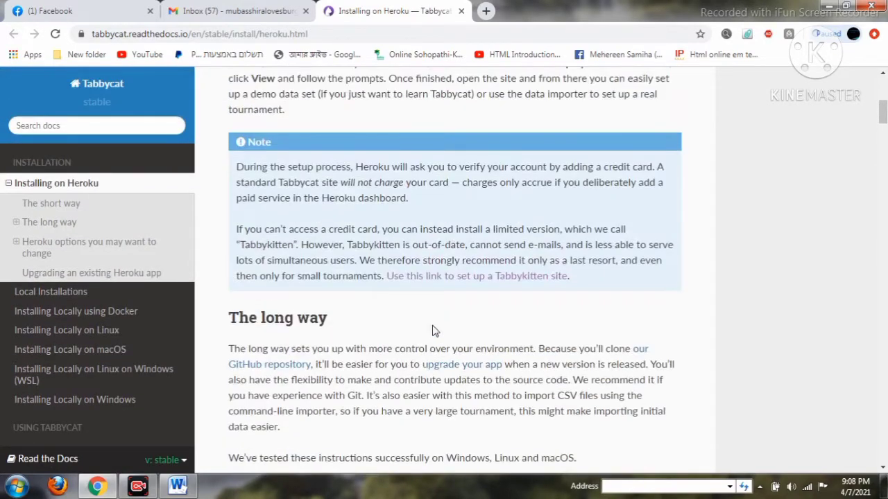
{"action": "scroll", "coordinate": [432, 331], "scroll_direction": "down", "scroll_amount": 2}
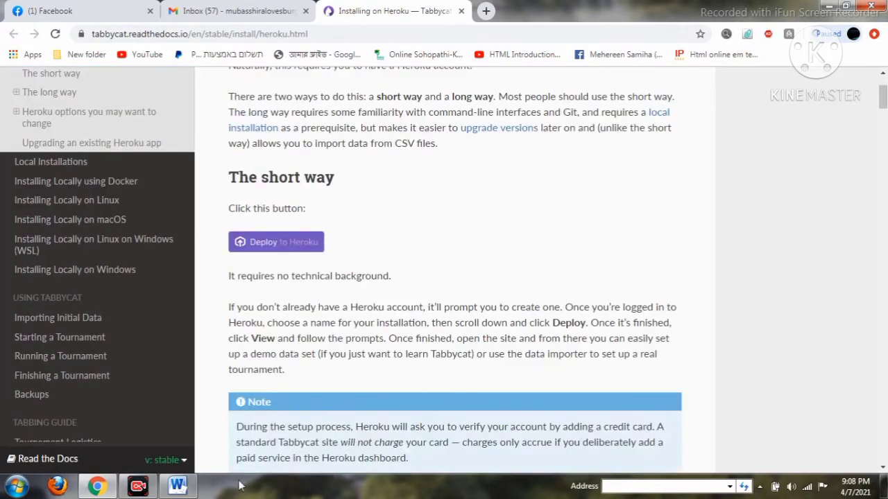
{"action": "scroll", "coordinate": [374, 414], "scroll_direction": "down", "scroll_amount": 2}
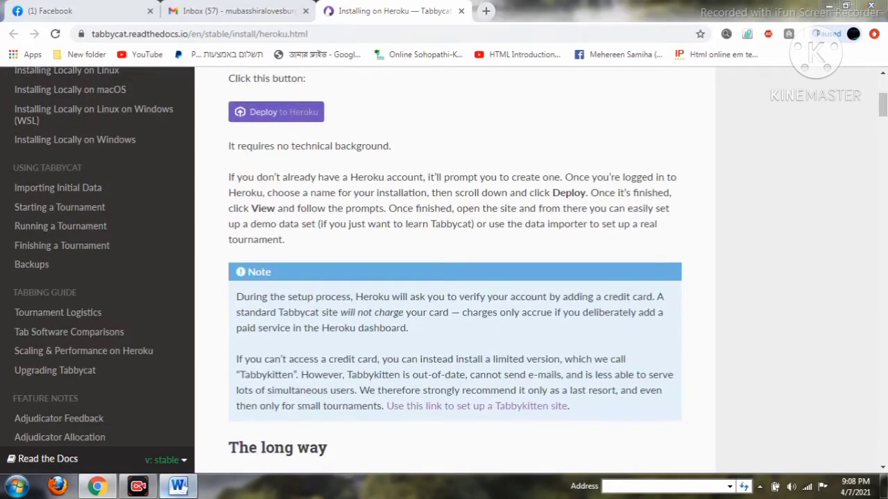
{"action": "left_click", "coordinate": [178, 486]}
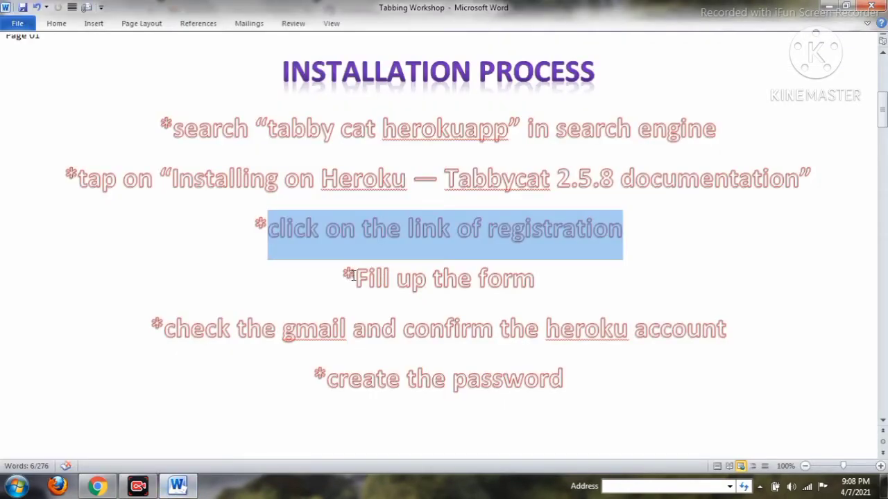
{"action": "left_click_drag", "start_coordinate": [354, 277], "coordinate": [549, 304]}
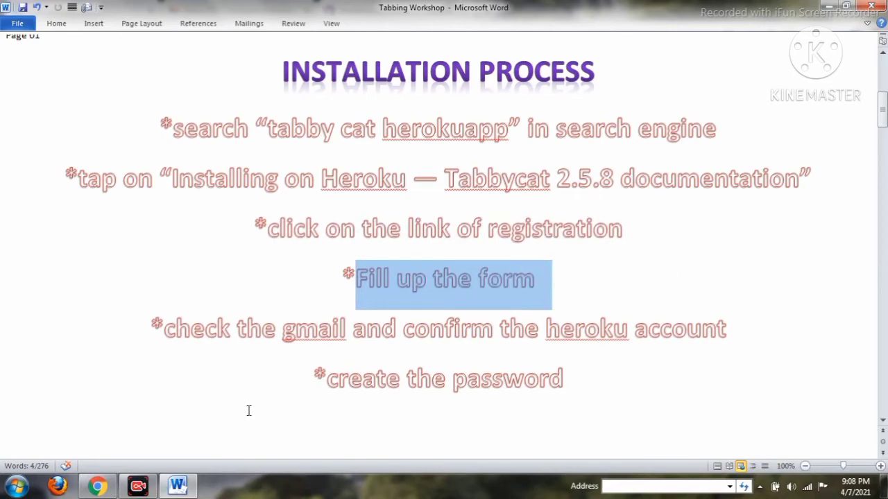
{"action": "left_click", "coordinate": [97, 488]}
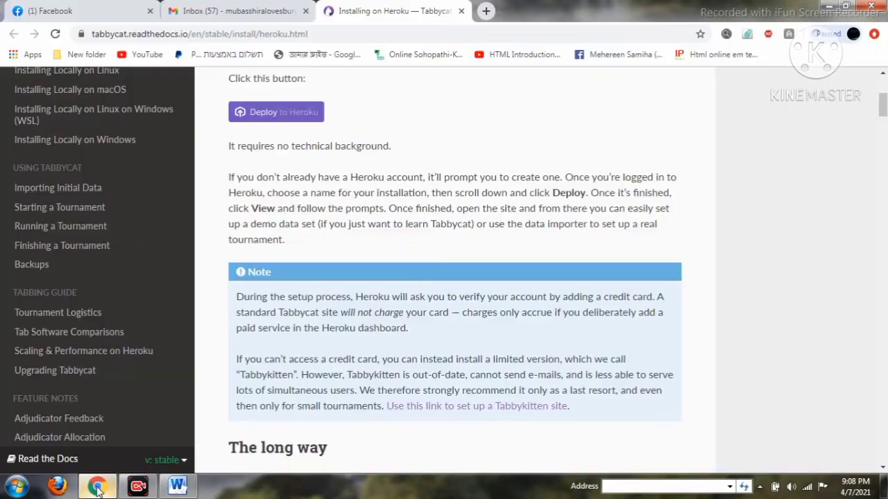
Follow the Tabbykitten link to Heroku's sign-up form and enter the user's first name.
{"action": "left_click", "coordinate": [459, 407]}
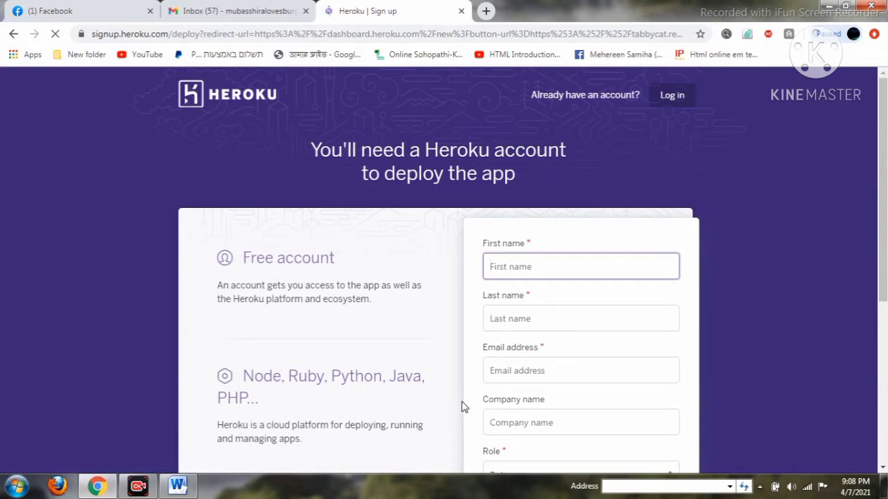
{"action": "scroll", "coordinate": [579, 392], "scroll_direction": "down", "scroll_amount": 2}
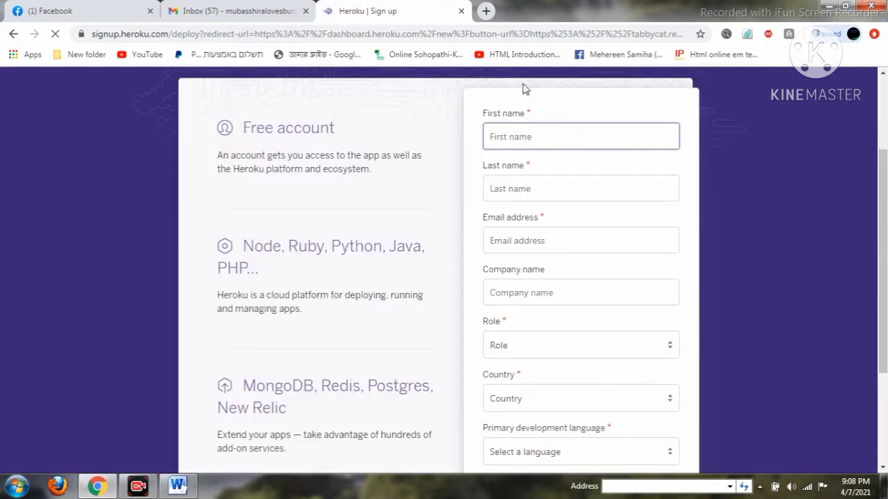
{"action": "left_click", "coordinate": [526, 135]}
{"action": "left_click", "coordinate": [525, 135]}
{"action": "type", "text": "practice"}
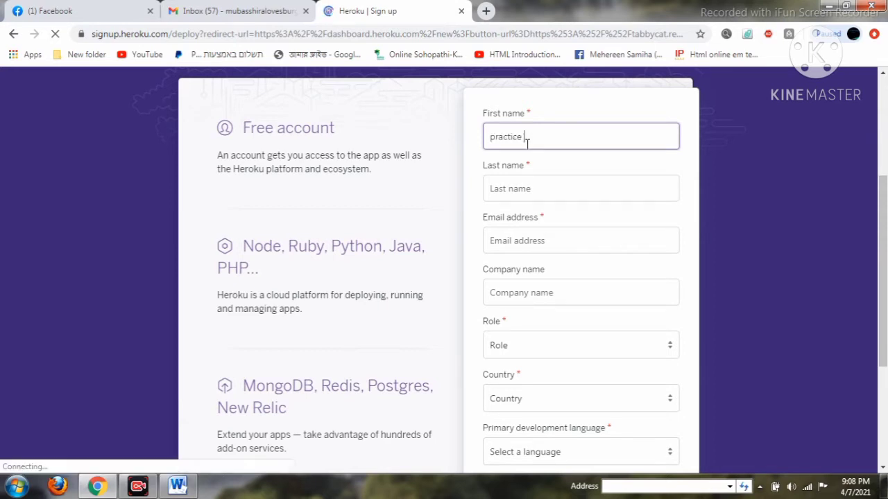
{"action": "key", "text": "BackSpace"}
{"action": "key", "text": "BackSpace"}
{"action": "key", "text": "BackSpace"}
{"action": "key", "text": "BackSpace"}
{"action": "key", "text": "BackSpace"}
{"action": "key", "text": "BackSpace"}
{"action": "key", "text": "BackSpace"}
{"action": "key", "text": "BackSpace"}
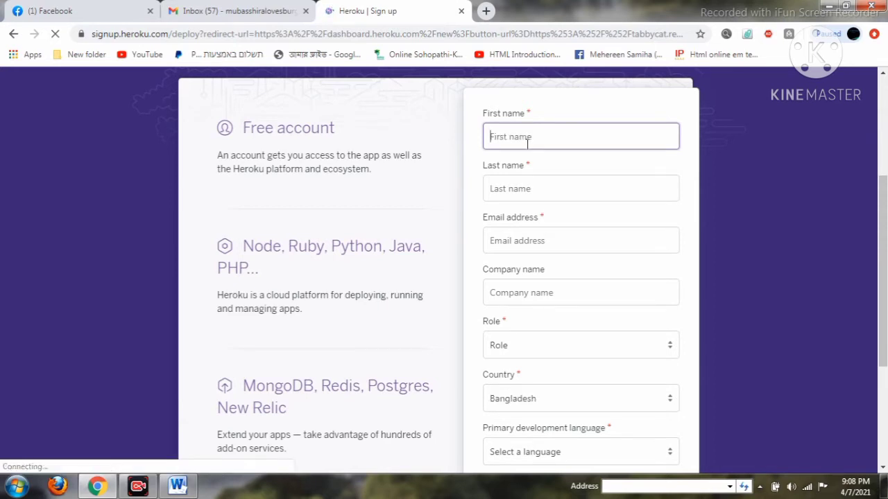
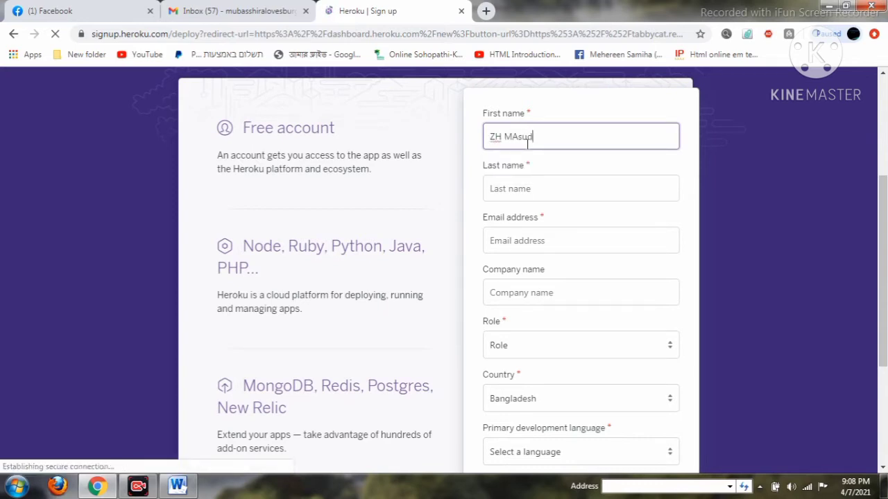
{"action": "type", "text": "asud"}
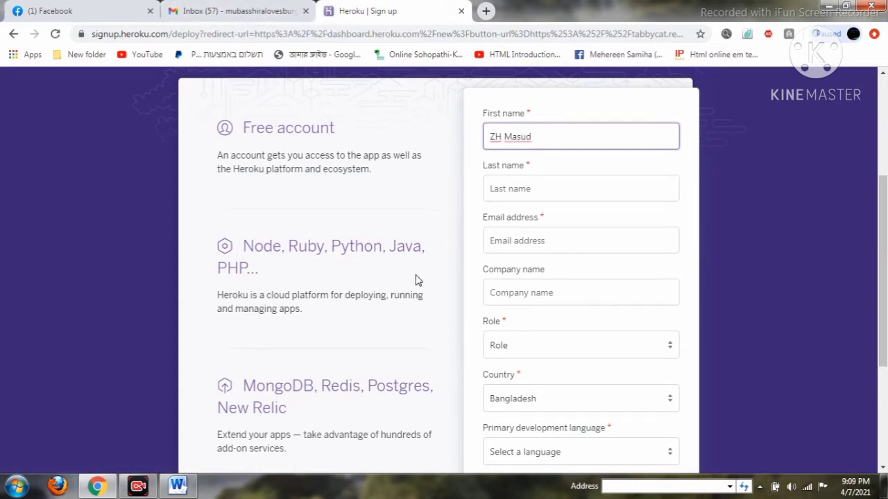
Return to the docs, open The short way in a new tab, and reopen the Tabbykitten link.
{"action": "left_click", "coordinate": [13, 34]}
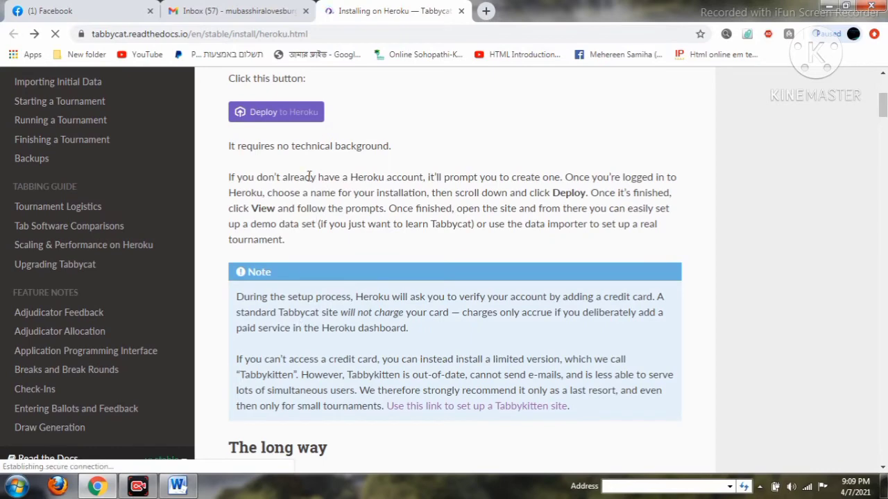
{"action": "scroll", "coordinate": [316, 126], "scroll_direction": "up", "scroll_amount": 1}
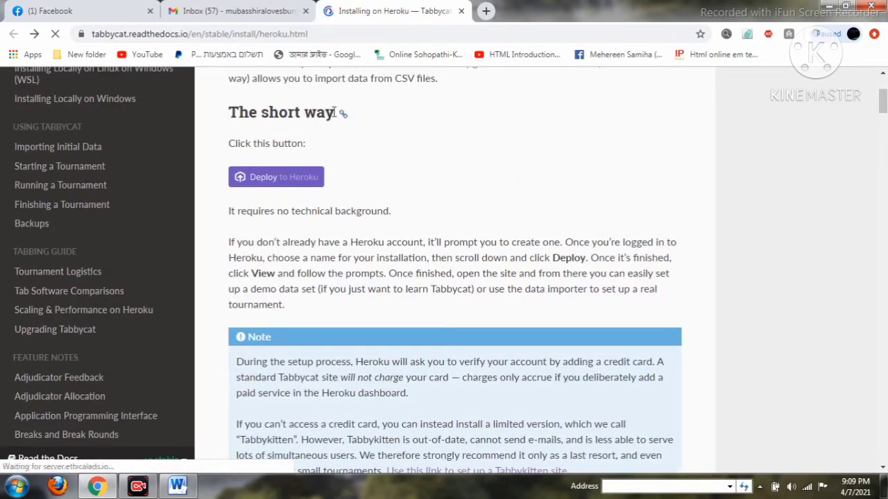
{"action": "left_click_drag", "start_coordinate": [342, 114], "coordinate": [585, 7]}
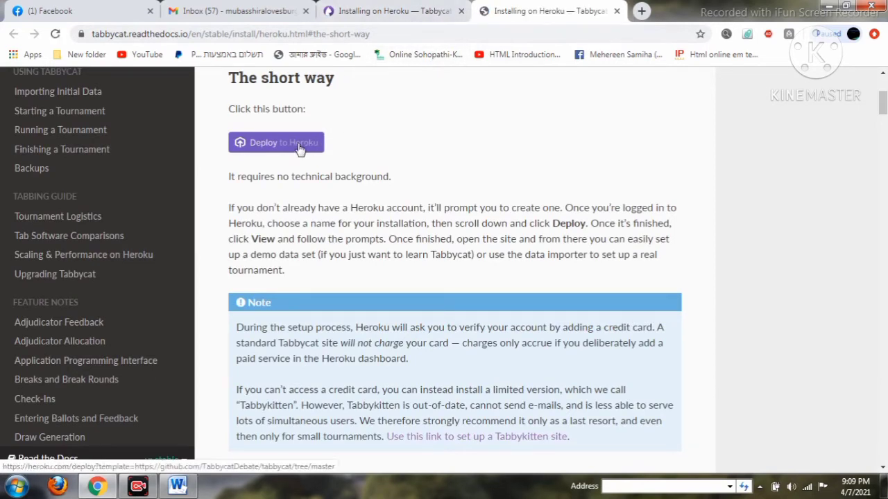
{"action": "left_click", "coordinate": [369, 10]}
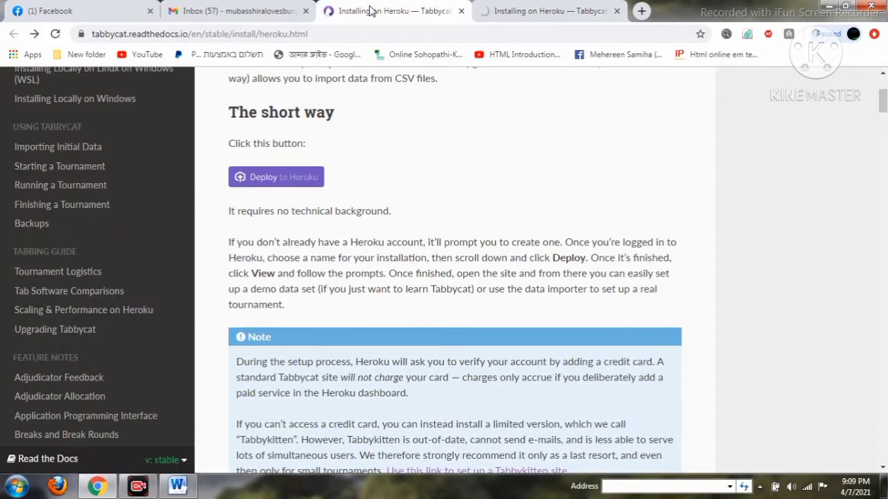
{"action": "scroll", "coordinate": [362, 356], "scroll_direction": "down", "scroll_amount": 2}
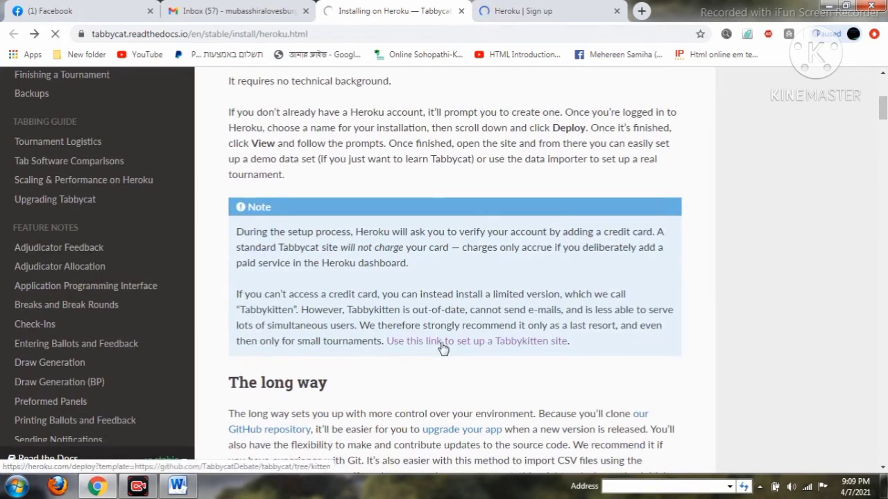
{"action": "left_click", "coordinate": [443, 348]}
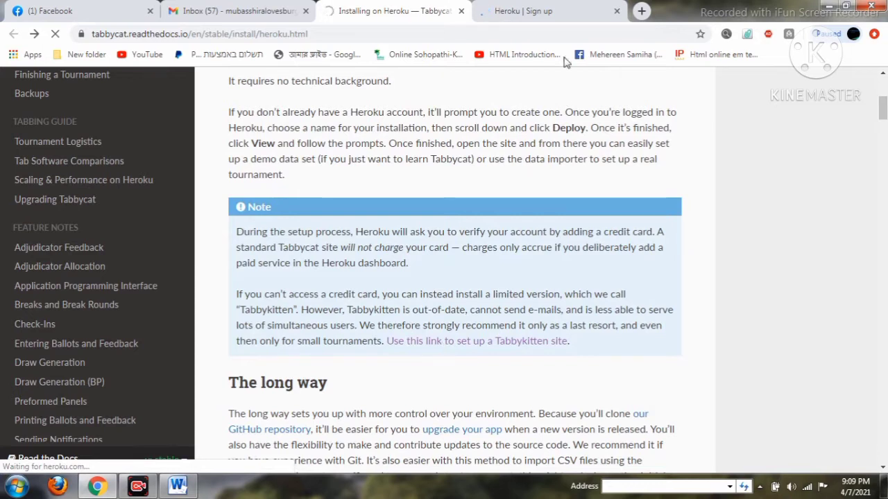
{"action": "left_click", "coordinate": [556, 17]}
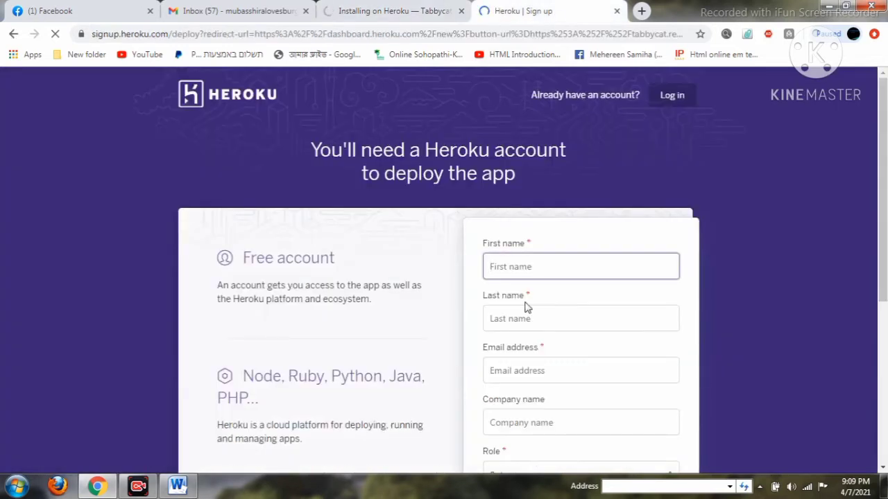
{"action": "scroll", "coordinate": [519, 278], "scroll_direction": "down", "scroll_amount": 4}
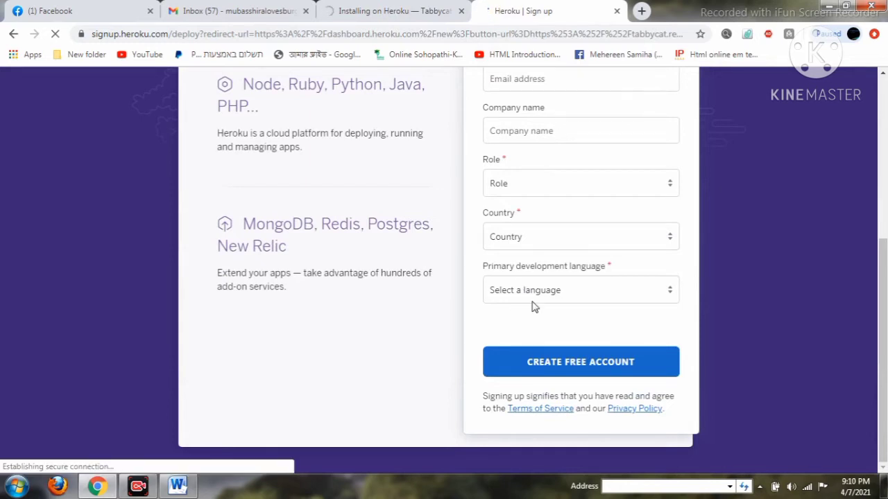
{"action": "left_click", "coordinate": [427, 16]}
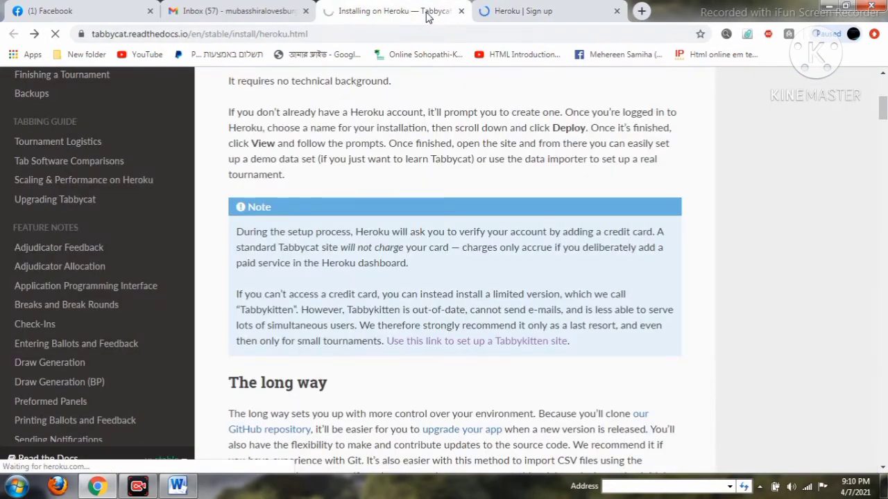
{"action": "scroll", "coordinate": [438, 103], "scroll_direction": "up", "scroll_amount": 5}
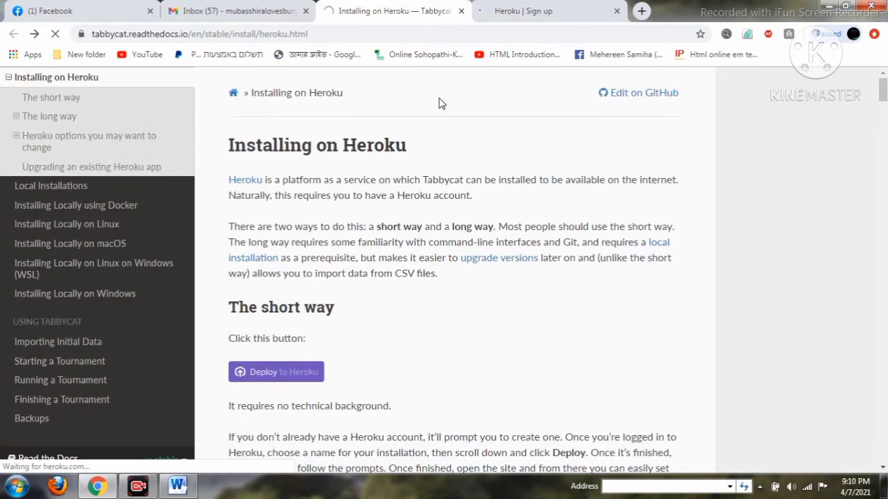
{"action": "left_click", "coordinate": [495, 11]}
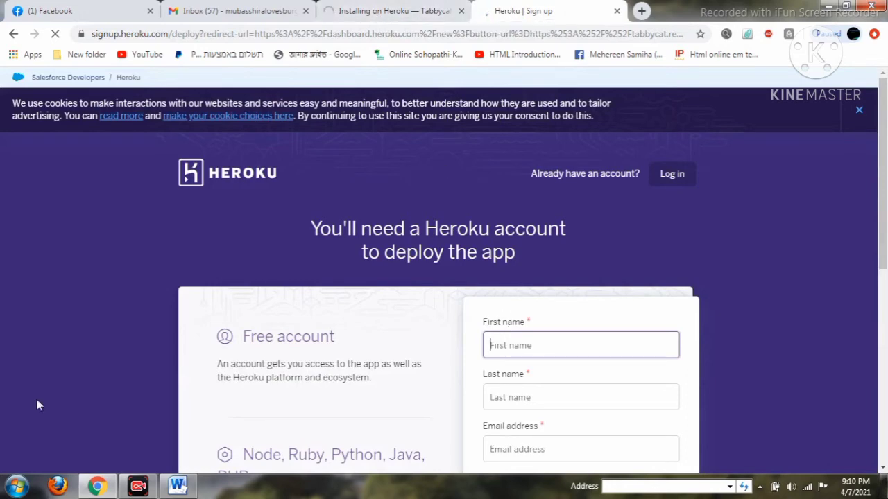
{"action": "left_click", "coordinate": [178, 486]}
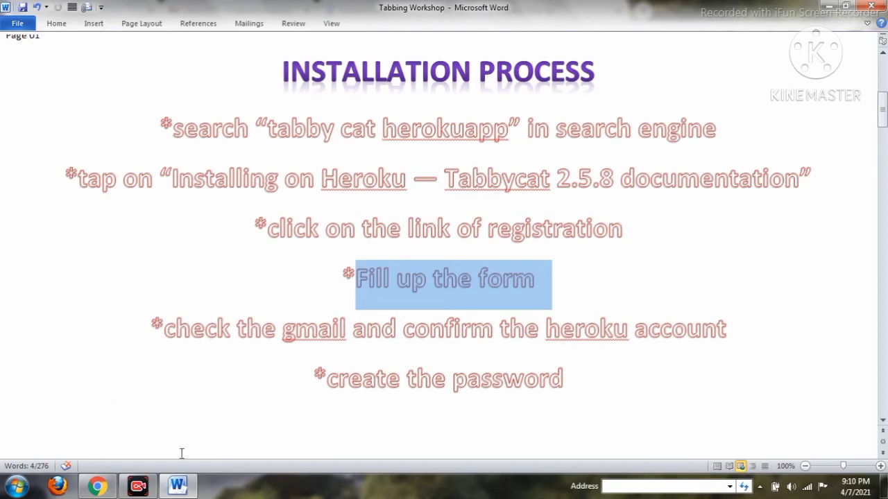
{"action": "left_click", "coordinate": [177, 487]}
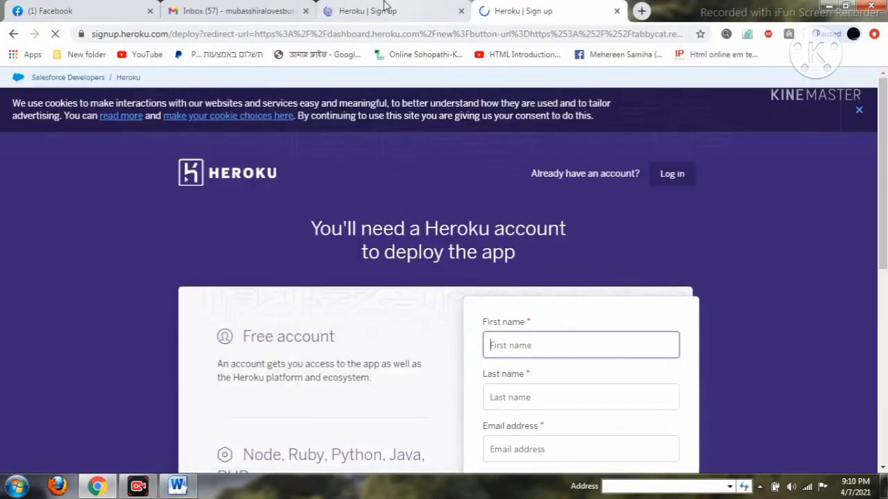
Fill the first name, last name and e-mail fields from saved autofill entries.
{"action": "left_click", "coordinate": [385, 7]}
{"action": "left_click", "coordinate": [489, 266]}
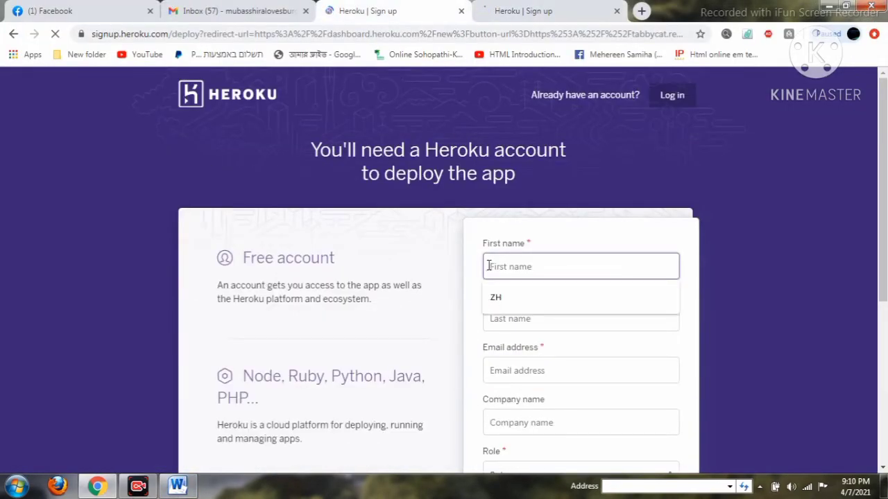
{"action": "left_click", "coordinate": [522, 299]}
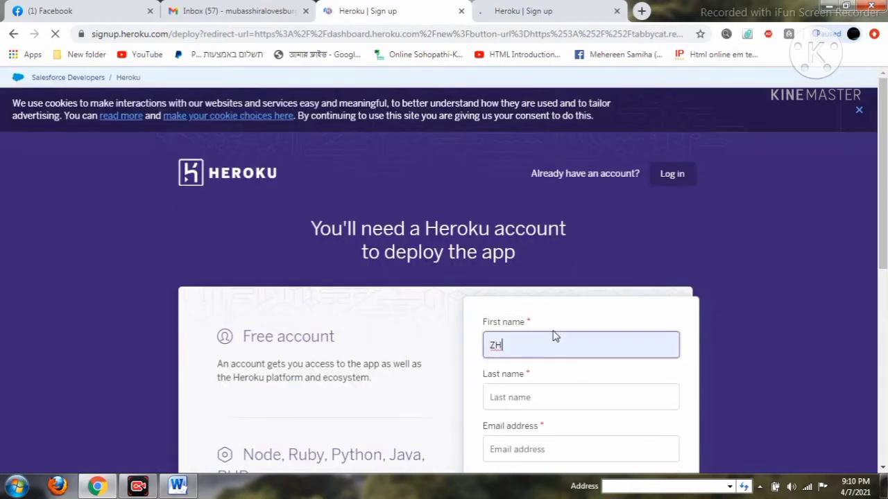
{"action": "left_click", "coordinate": [565, 400]}
{"action": "left_click", "coordinate": [533, 434]}
{"action": "scroll", "coordinate": [548, 375], "scroll_direction": "down", "scroll_amount": 3}
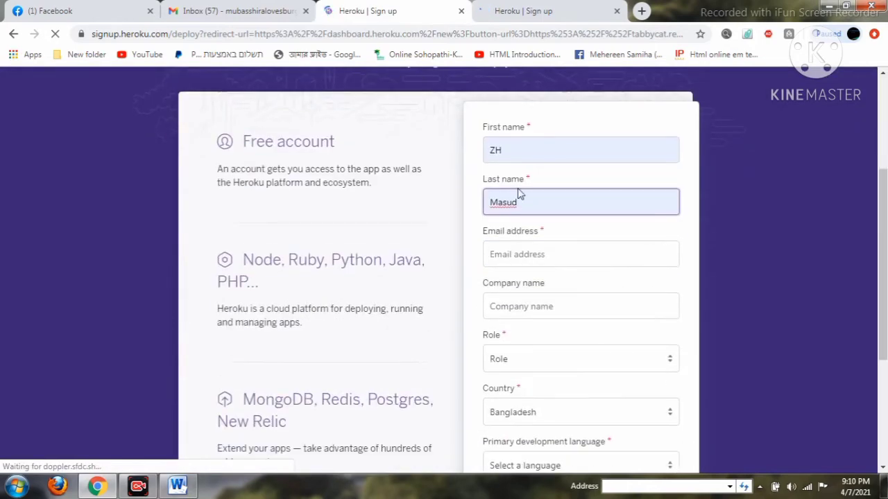
{"action": "left_click", "coordinate": [523, 255]}
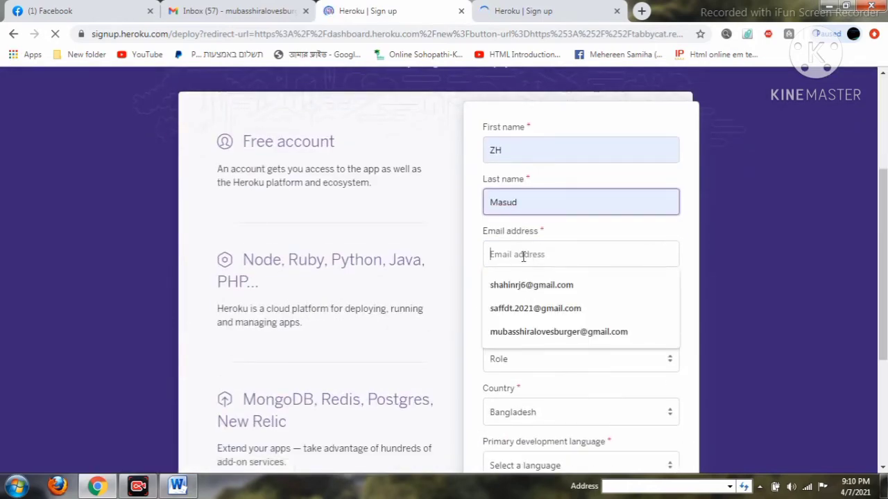
{"action": "left_click", "coordinate": [551, 331]}
{"action": "left_click", "coordinate": [548, 303]}
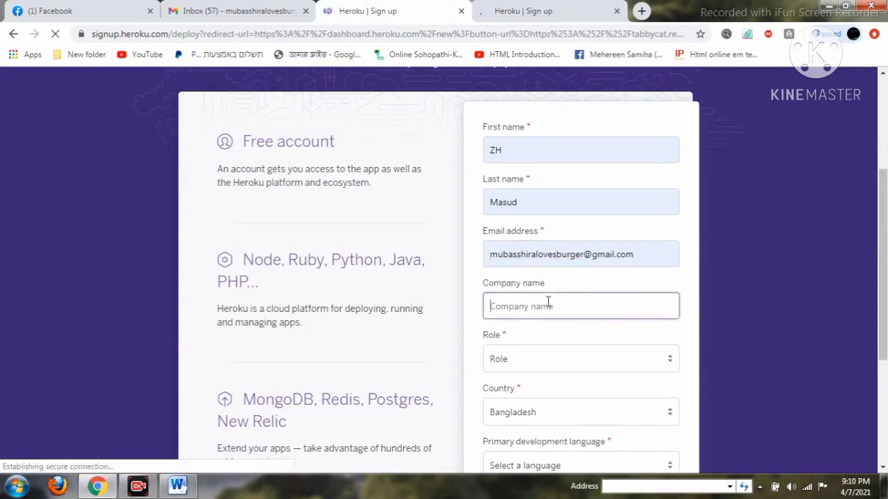
Set Role to Student, Country to Bangladesh, language to I'm not a developer, pass reCAPTCHA, and create the account.
{"action": "left_click", "coordinate": [562, 358]}
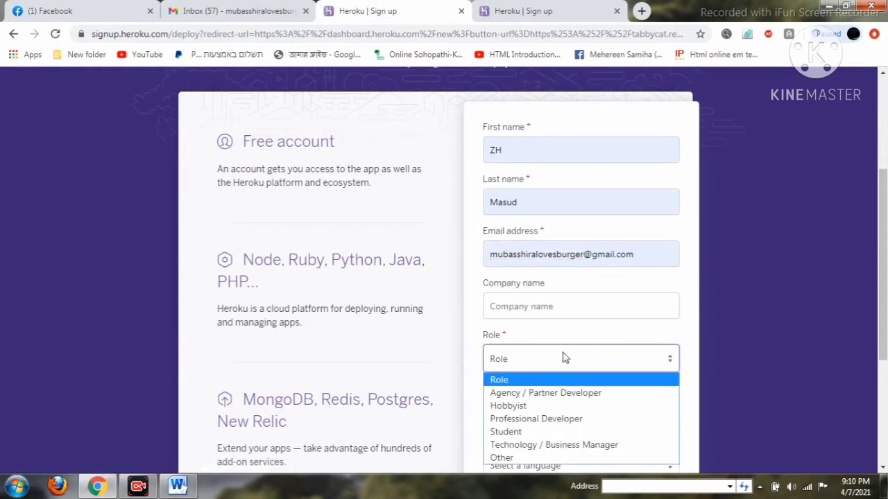
{"action": "left_click", "coordinate": [563, 432]}
{"action": "scroll", "coordinate": [570, 389], "scroll_direction": "down", "scroll_amount": 3}
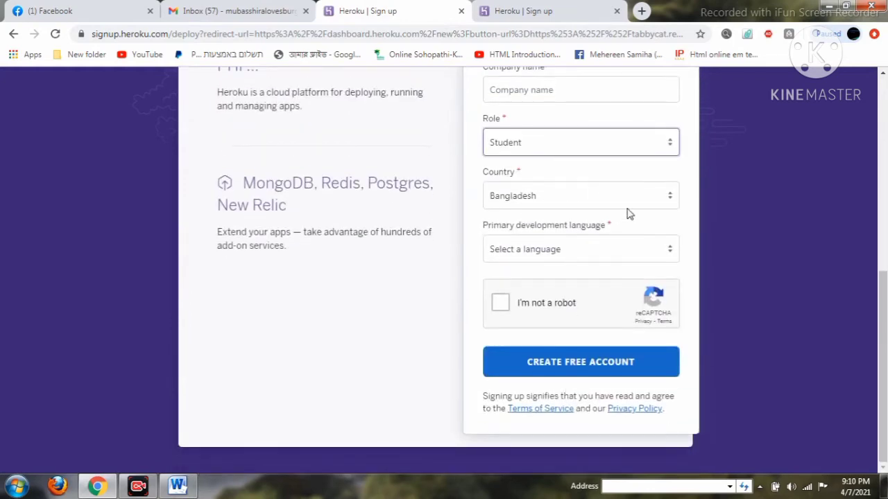
{"action": "left_click", "coordinate": [624, 206]}
{"action": "scroll", "coordinate": [561, 389], "scroll_direction": "down", "scroll_amount": 4}
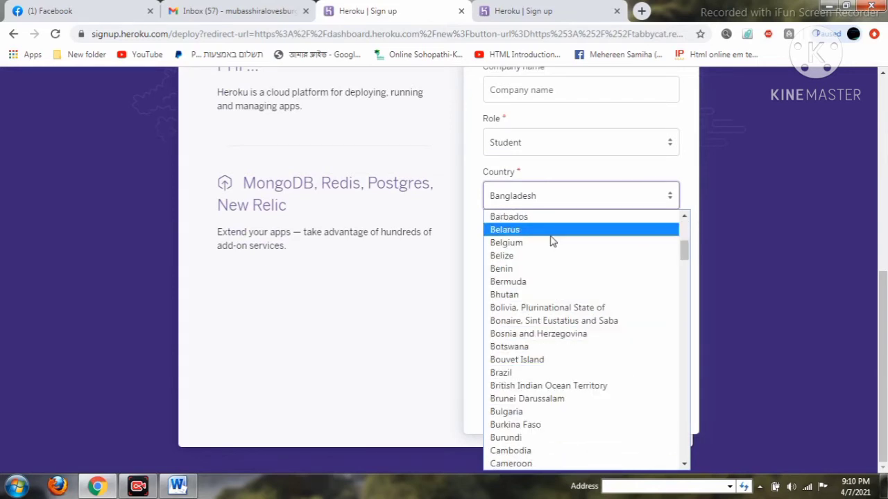
{"action": "scroll", "coordinate": [552, 246], "scroll_direction": "up", "scroll_amount": 2}
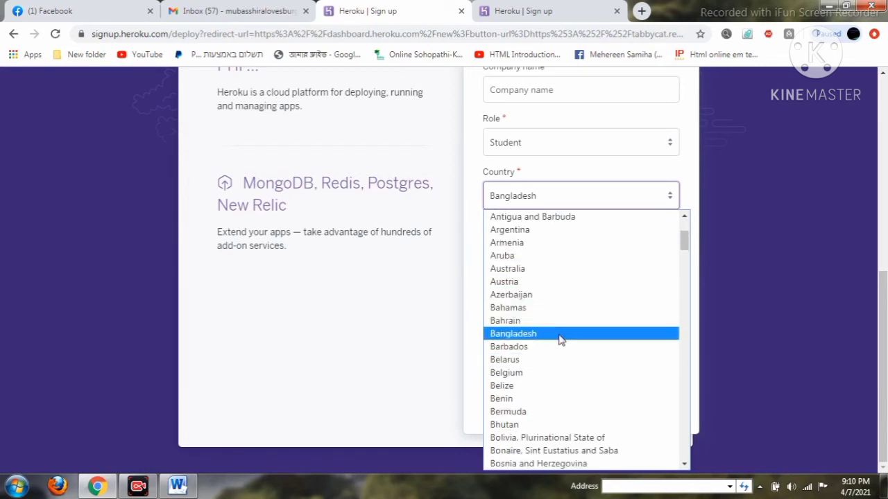
{"action": "left_click", "coordinate": [558, 334]}
{"action": "left_click", "coordinate": [532, 251]}
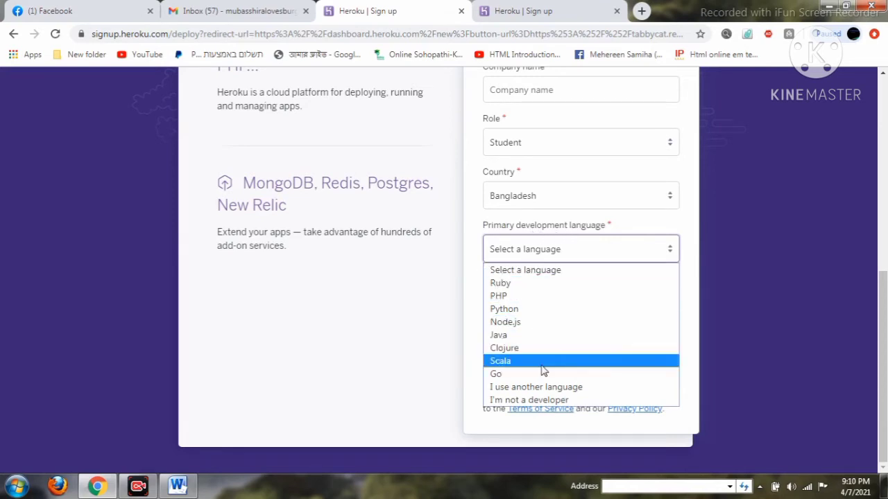
{"action": "left_click", "coordinate": [559, 401]}
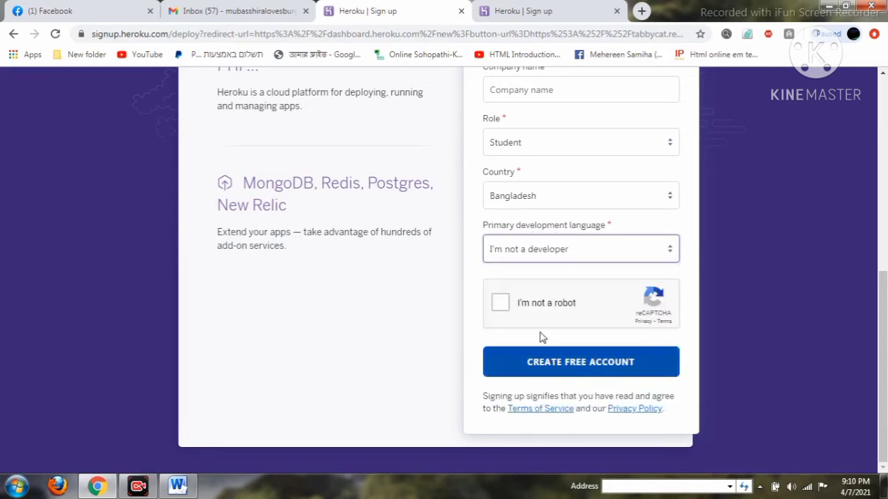
{"action": "left_click", "coordinate": [502, 302]}
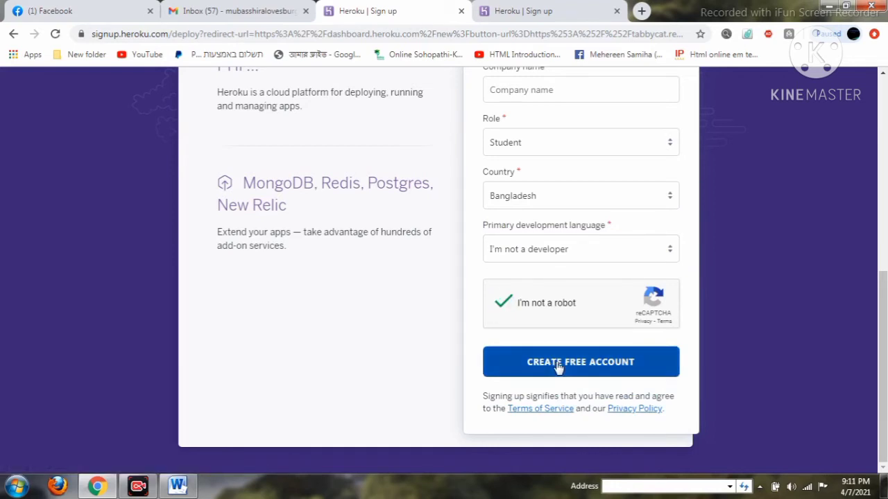
{"action": "left_click", "coordinate": [558, 366]}
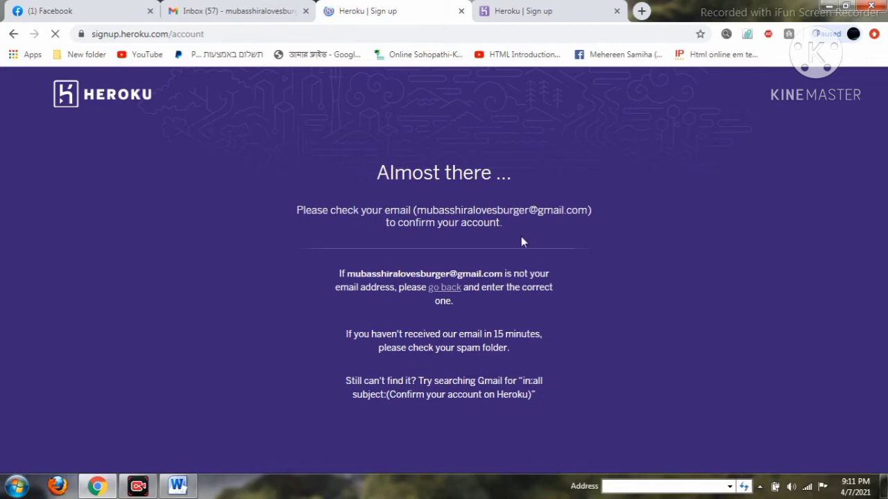
In Gmail, let the browser save the password and reload the inbox for new mail.
{"action": "left_click", "coordinate": [224, 14]}
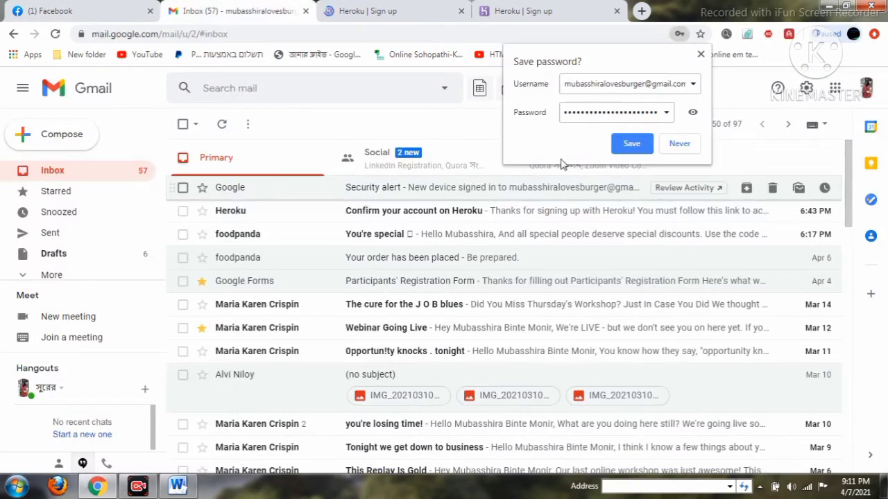
{"action": "left_click", "coordinate": [631, 144]}
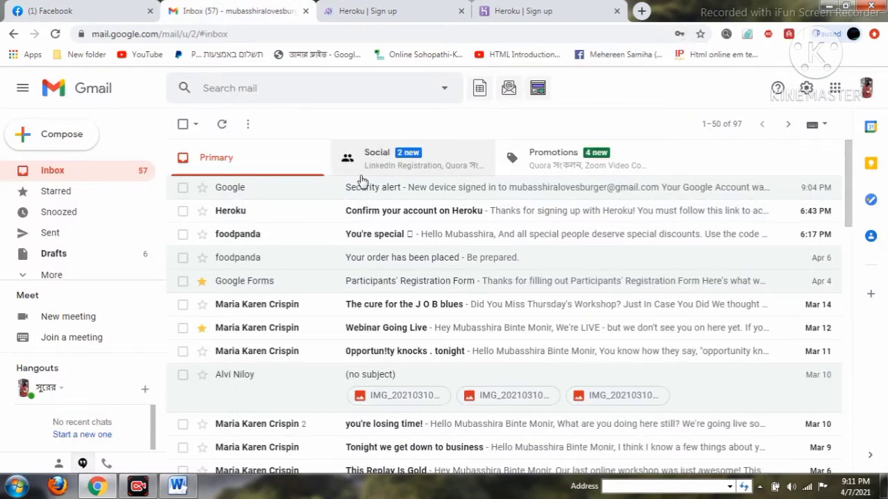
{"action": "left_click", "coordinate": [473, 34]}
{"action": "key", "text": "Return"}
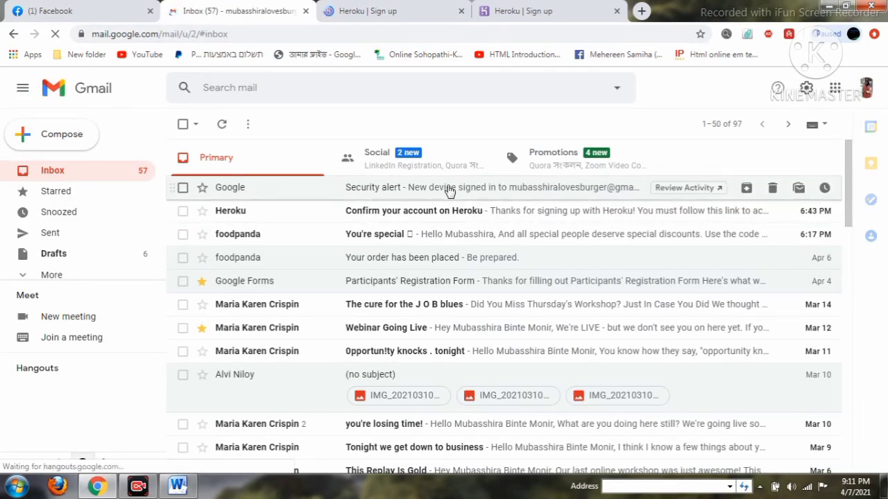
Open the 'Confirm your account on Heroku' email and follow its activation link.
{"action": "left_click", "coordinate": [484, 222]}
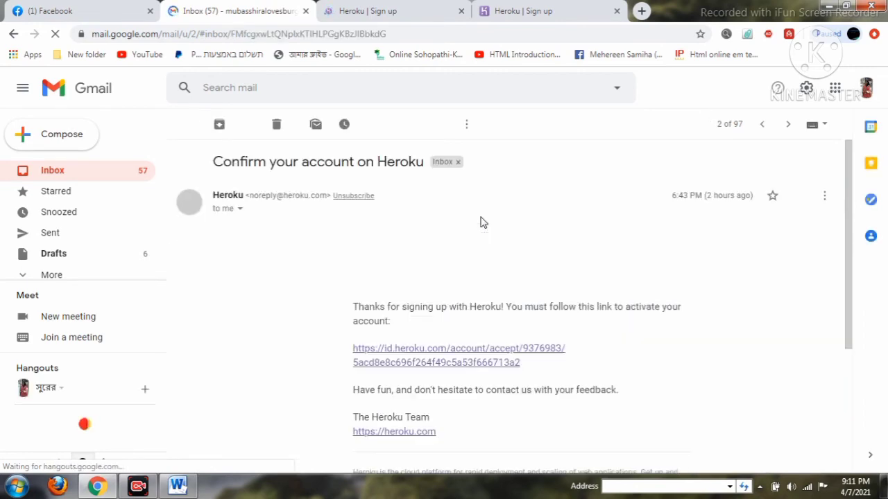
{"action": "scroll", "coordinate": [480, 220], "scroll_direction": "down", "scroll_amount": 3}
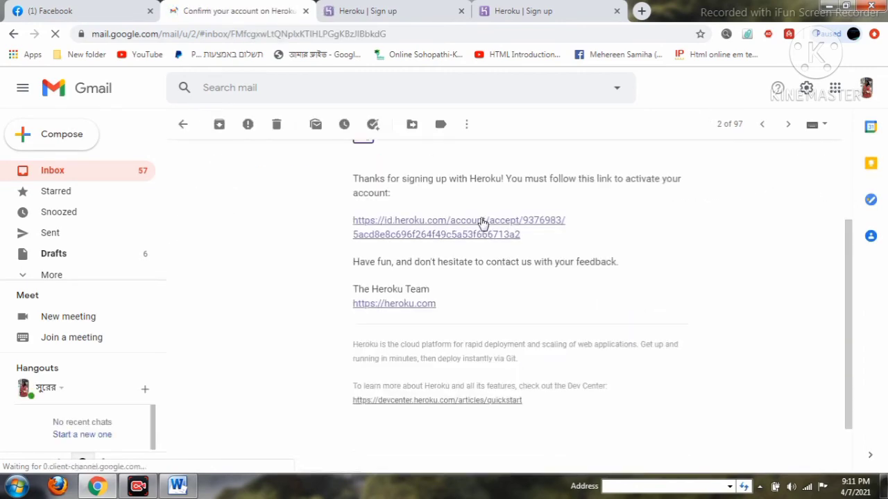
{"action": "scroll", "coordinate": [463, 197], "scroll_direction": "up", "scroll_amount": 1}
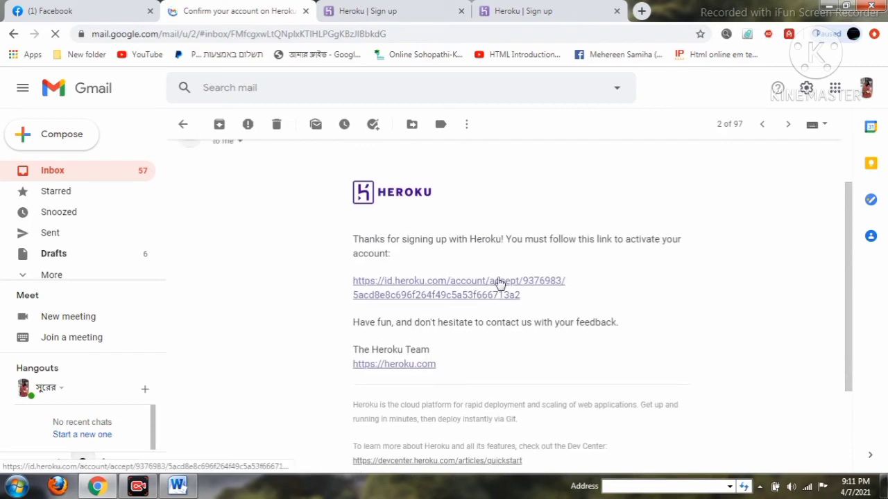
{"action": "left_click", "coordinate": [499, 283]}
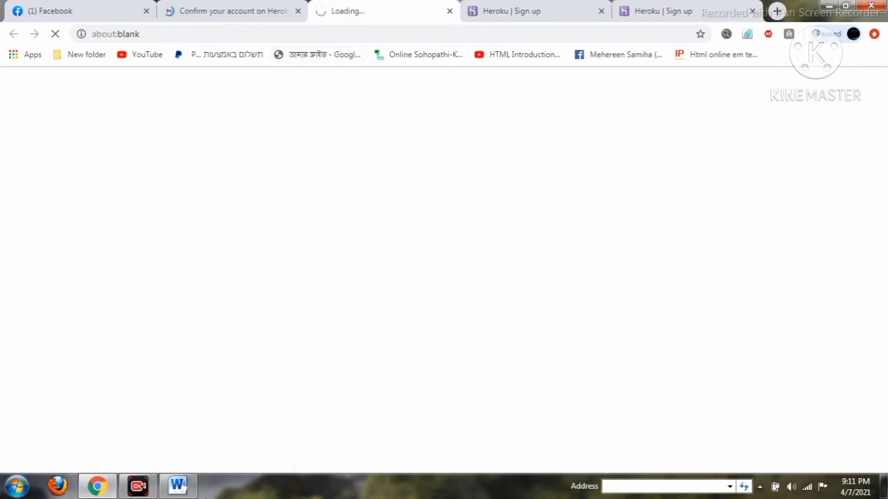
Highlight 'check the gmail' and 'confirm the heroku account' in the Word outline.
{"action": "left_click", "coordinate": [179, 486]}
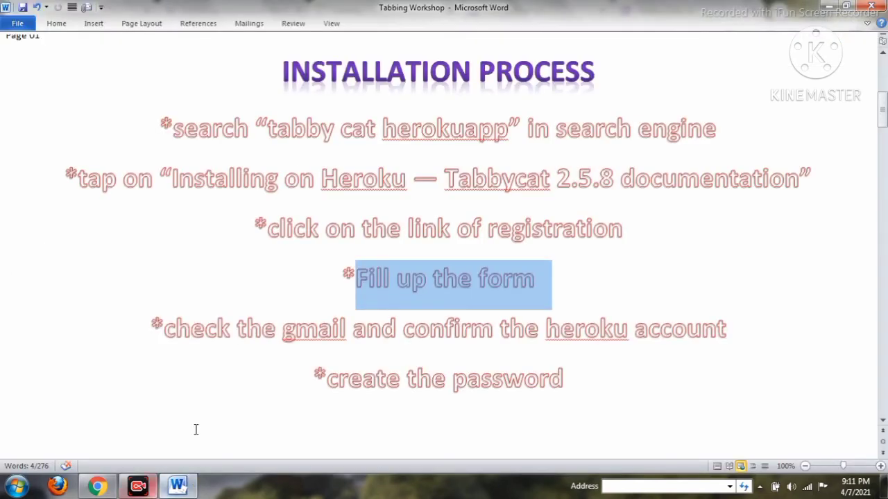
{"action": "left_click", "coordinate": [174, 328]}
{"action": "left_click_drag", "start_coordinate": [217, 338], "coordinate": [347, 343]}
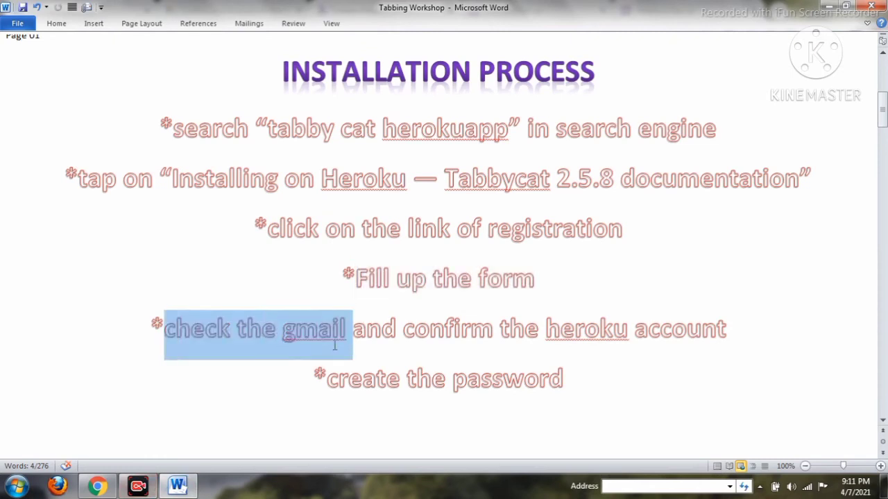
{"action": "left_click", "coordinate": [463, 346]}
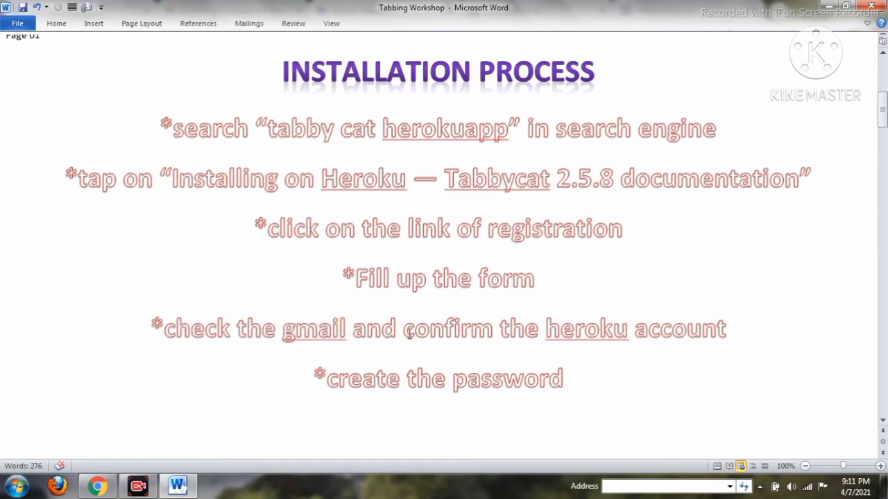
{"action": "left_click_drag", "start_coordinate": [404, 340], "coordinate": [669, 347]}
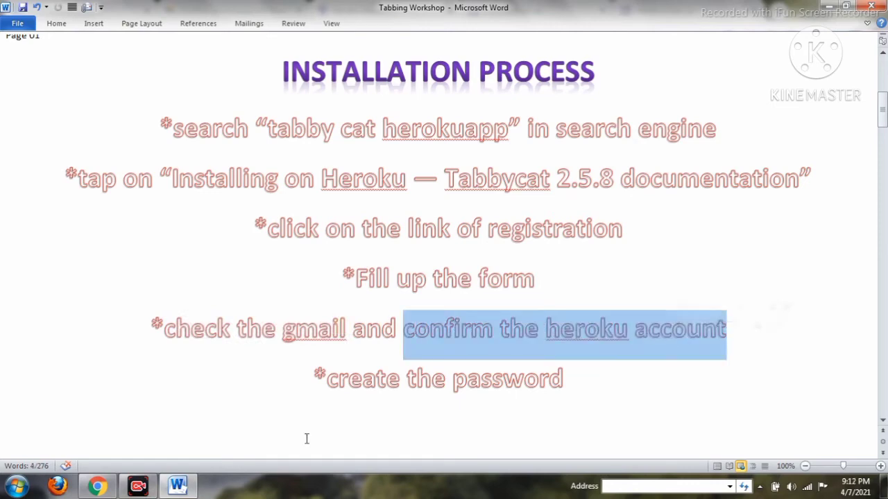
{"action": "left_click", "coordinate": [97, 486]}
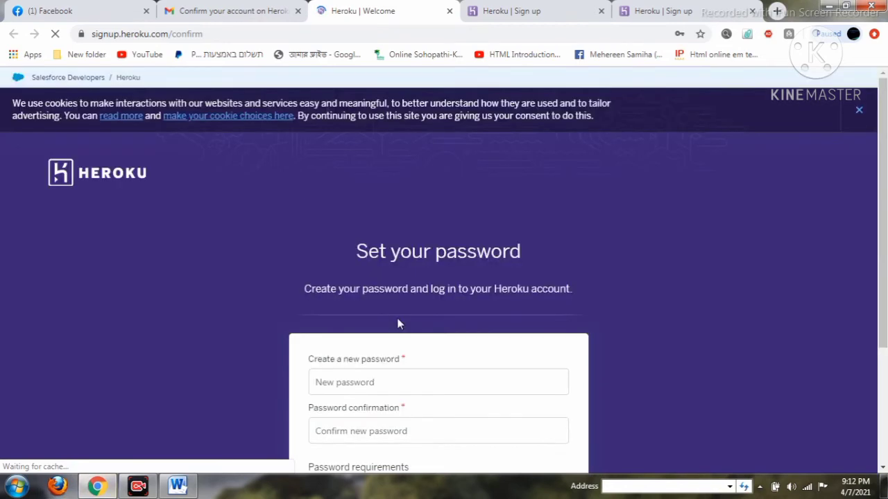
Enter the saved password in New password and Password confirmation, then submit with Set Password and Log In.
{"action": "left_click", "coordinate": [418, 382]}
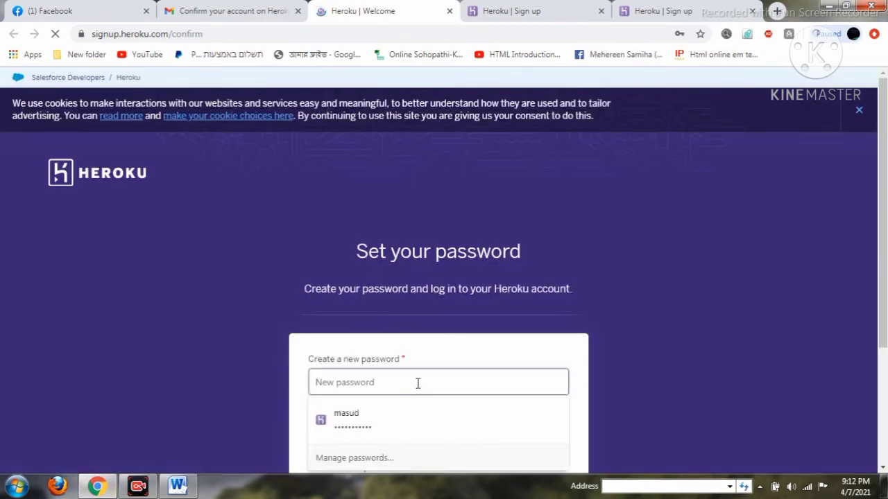
{"action": "left_click", "coordinate": [430, 417]}
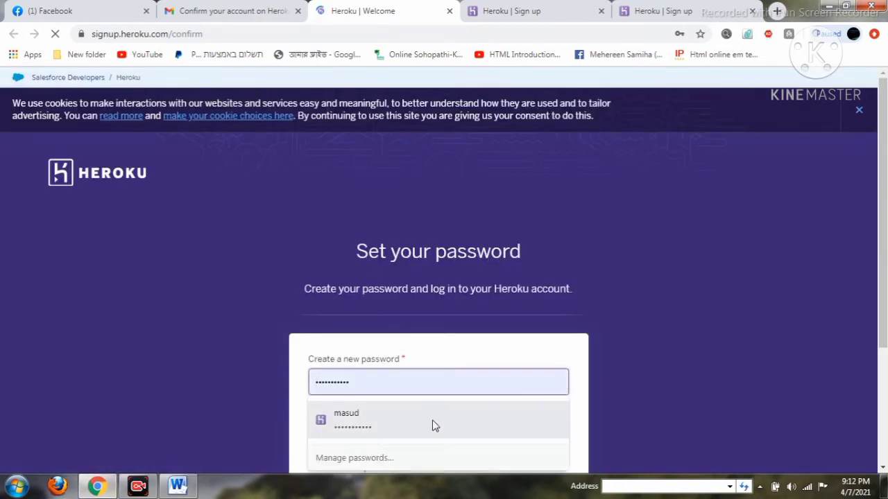
{"action": "left_click", "coordinate": [422, 370]}
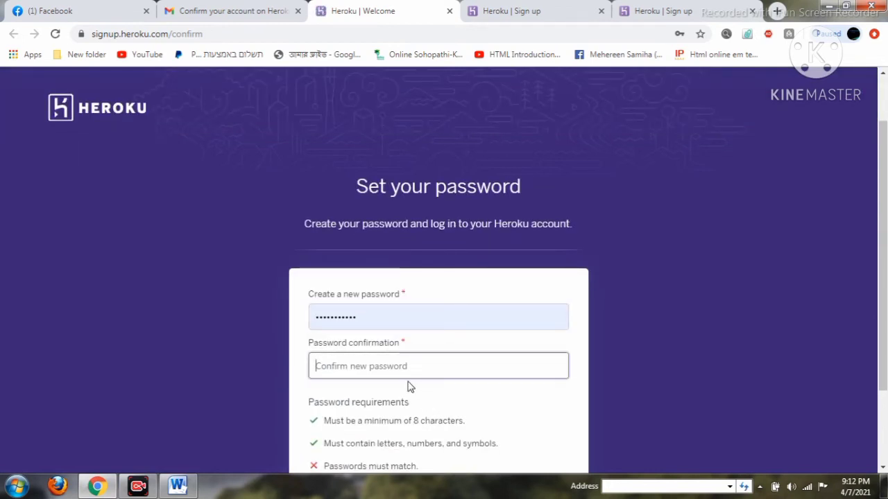
{"action": "type", "text": "••••"}
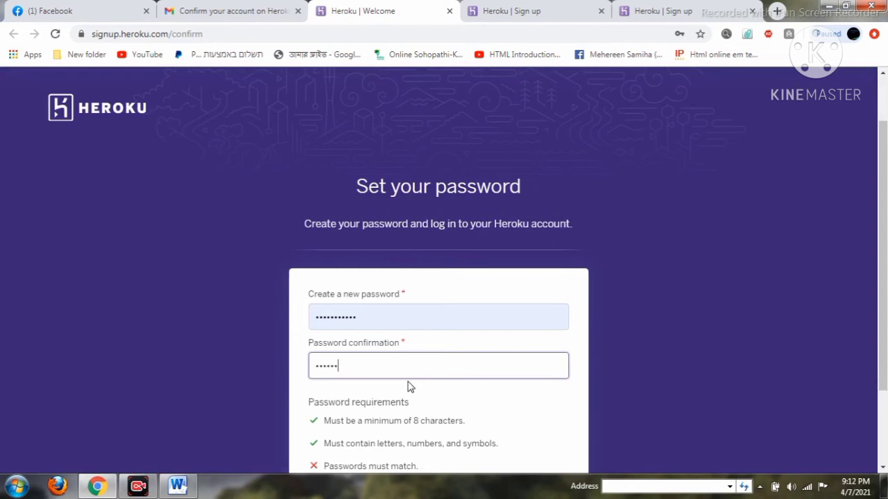
{"action": "type", "text": "•••••••"}
{"action": "scroll", "coordinate": [409, 386], "scroll_direction": "down", "scroll_amount": 2}
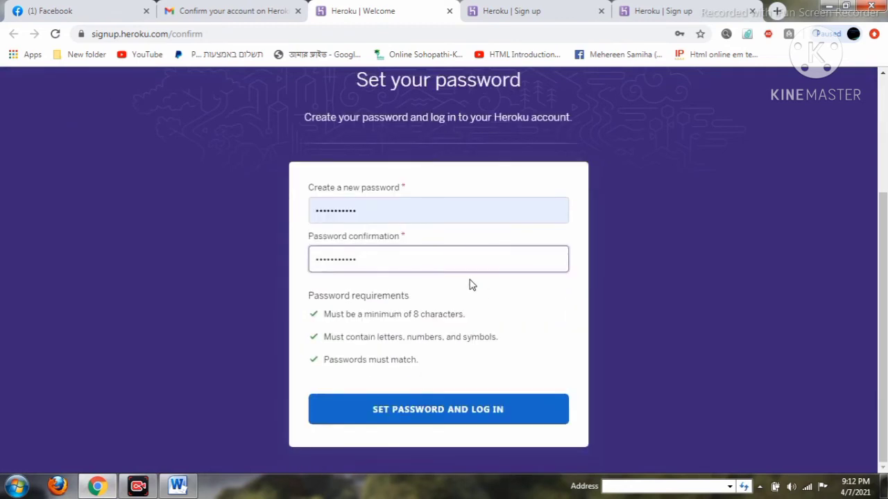
{"action": "left_click", "coordinate": [419, 203]}
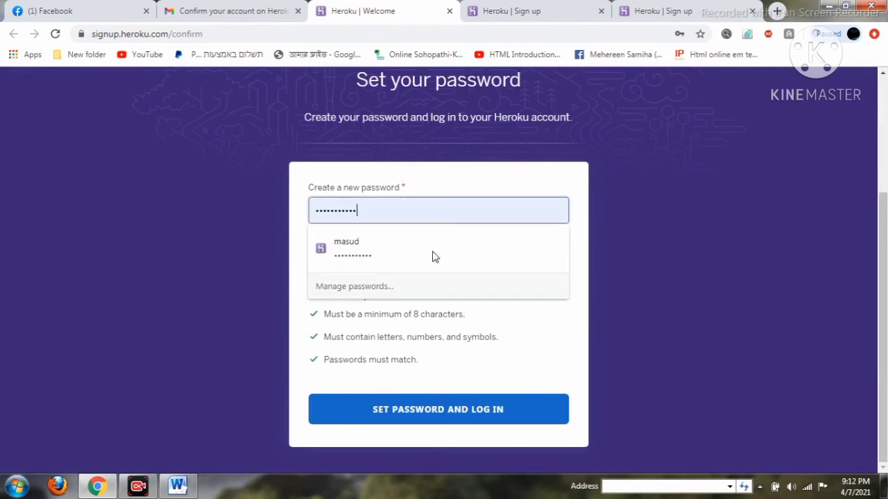
{"action": "left_click", "coordinate": [625, 242]}
{"action": "left_click", "coordinate": [546, 250]}
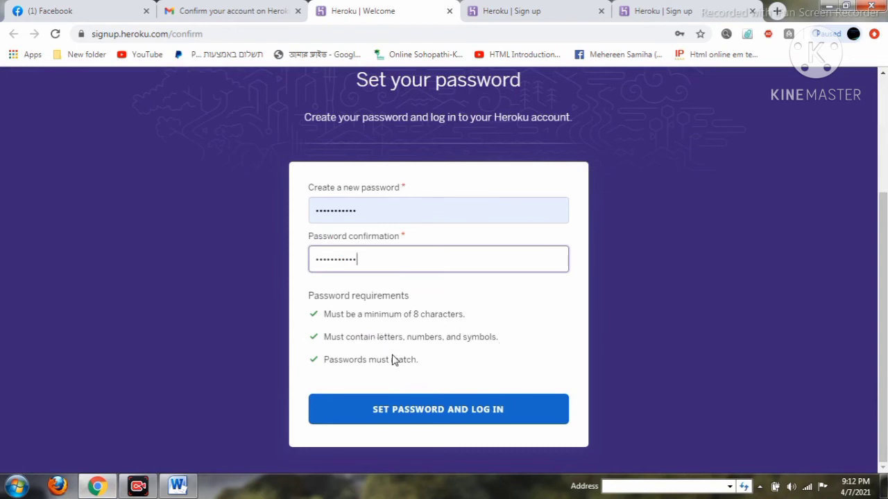
{"action": "left_click", "coordinate": [430, 410]}
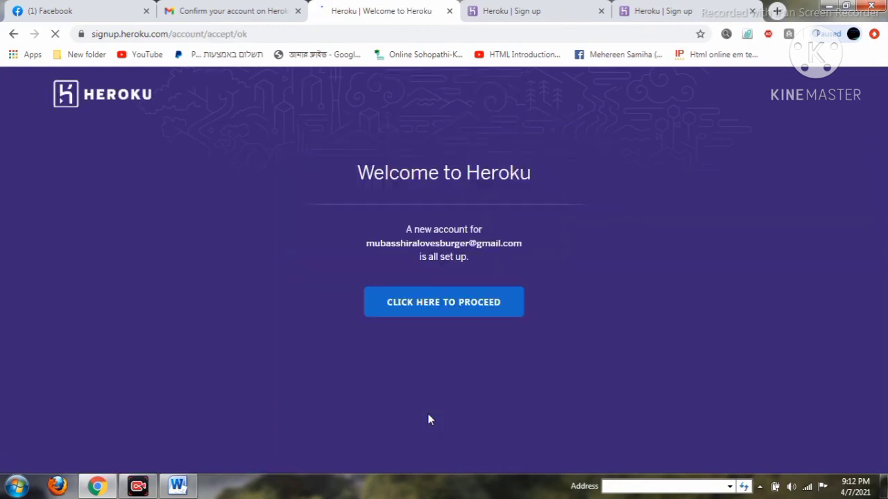
Proceed past the Heroku welcome page, close the leftover 'Almost there' sign-up tab, and log in.
{"action": "left_click", "coordinate": [479, 302]}
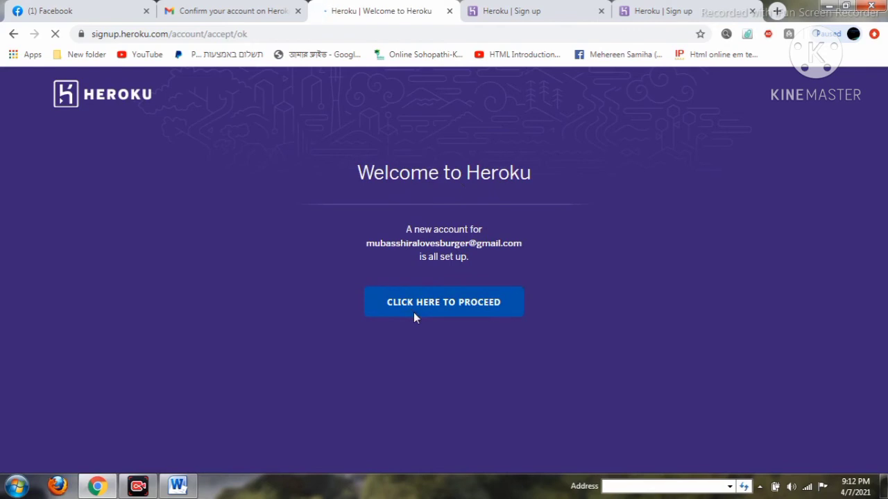
{"action": "left_click", "coordinate": [413, 313]}
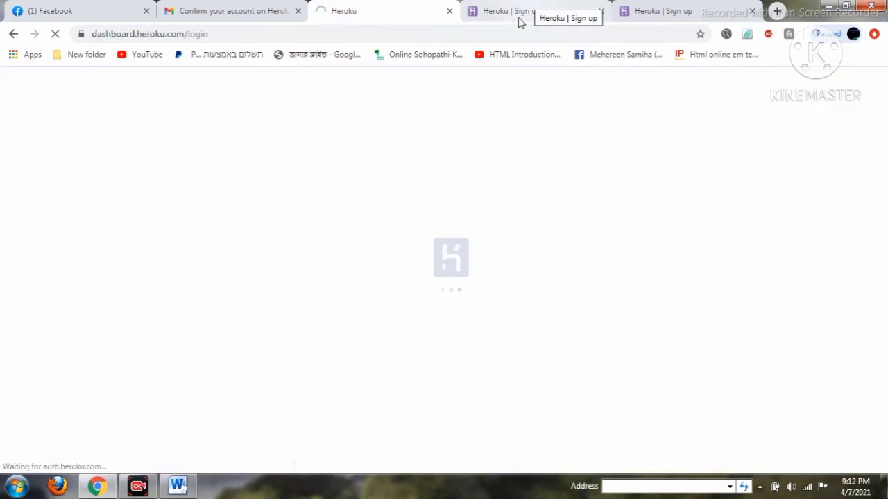
{"action": "left_click", "coordinate": [520, 21]}
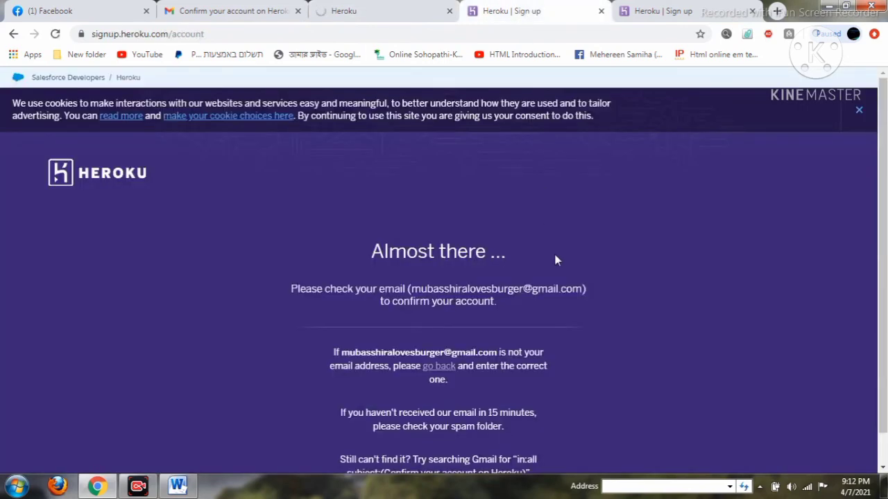
{"action": "scroll", "coordinate": [555, 260], "scroll_direction": "down", "scroll_amount": 1}
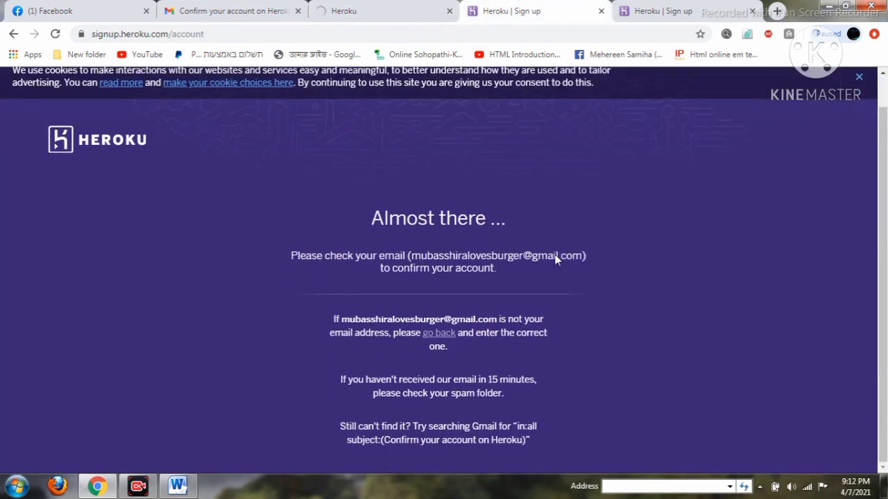
{"action": "left_click", "coordinate": [601, 12]}
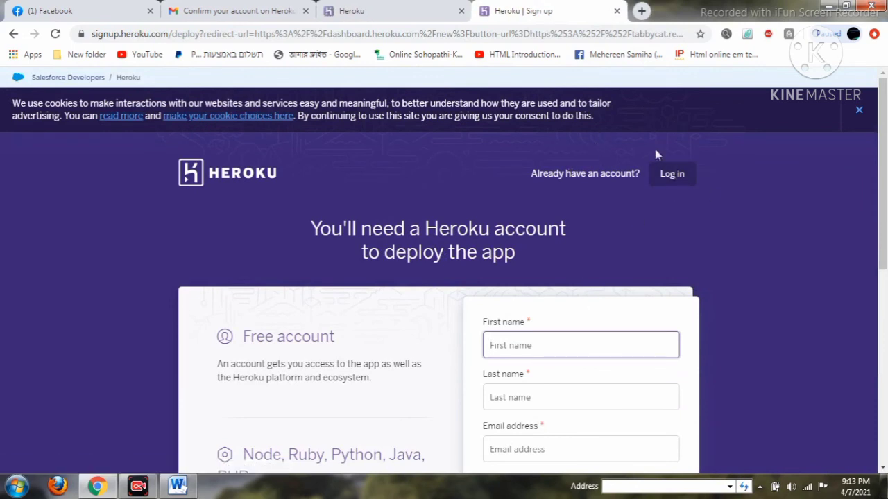
{"action": "left_click", "coordinate": [677, 174]}
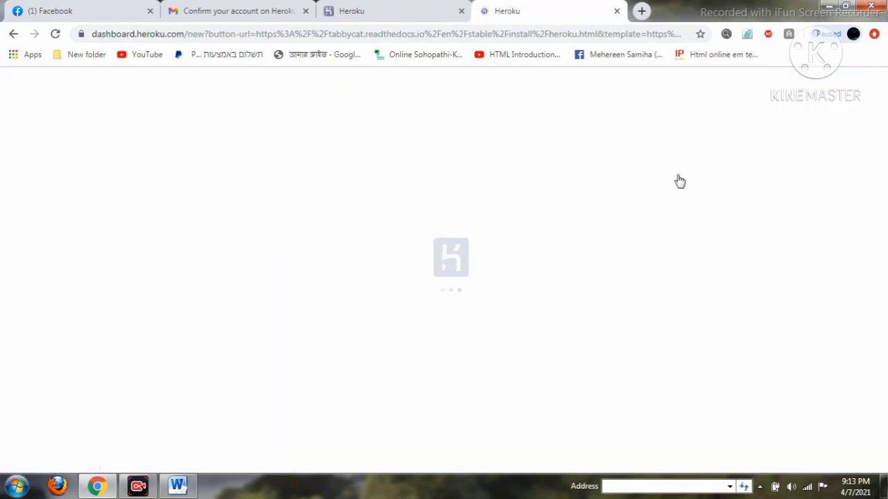
Accept the Heroku Terms of Service on the other Heroku tab.
{"action": "left_click", "coordinate": [392, 20]}
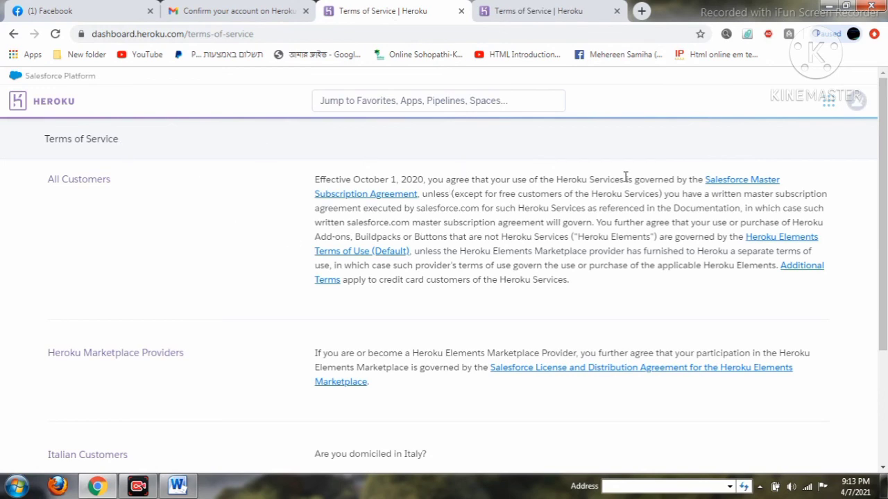
{"action": "scroll", "coordinate": [626, 176], "scroll_direction": "down", "scroll_amount": 3}
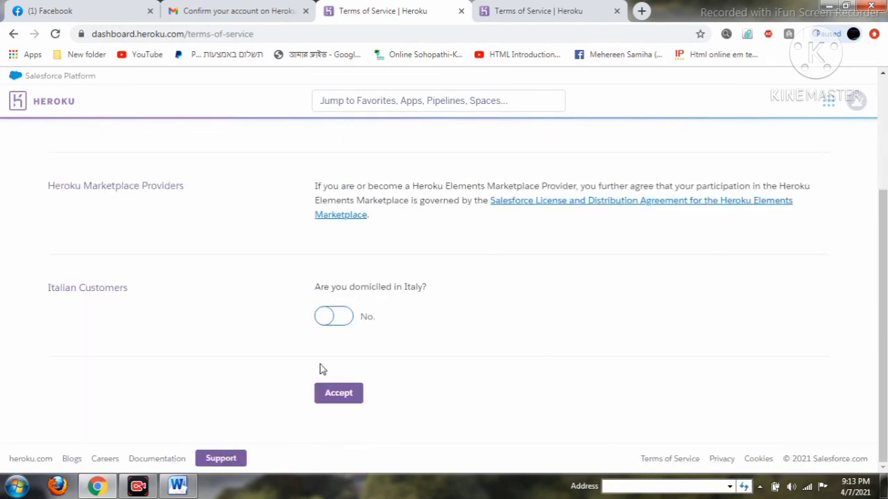
{"action": "left_click", "coordinate": [346, 395]}
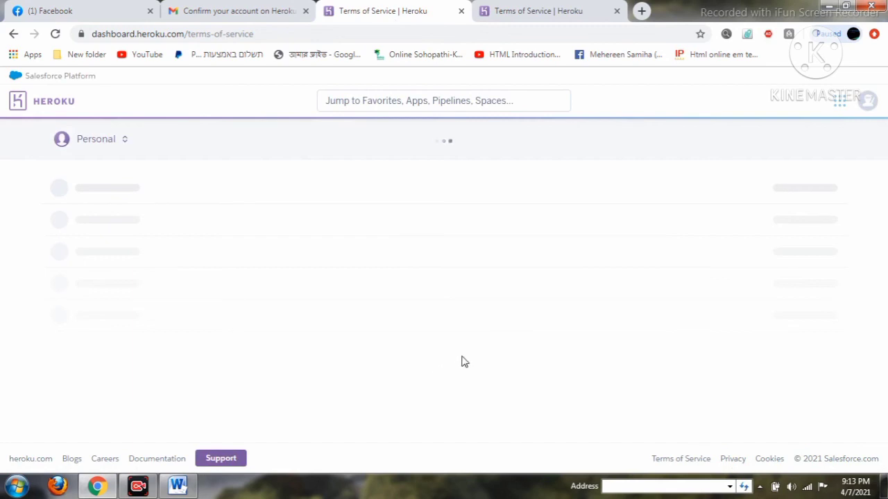